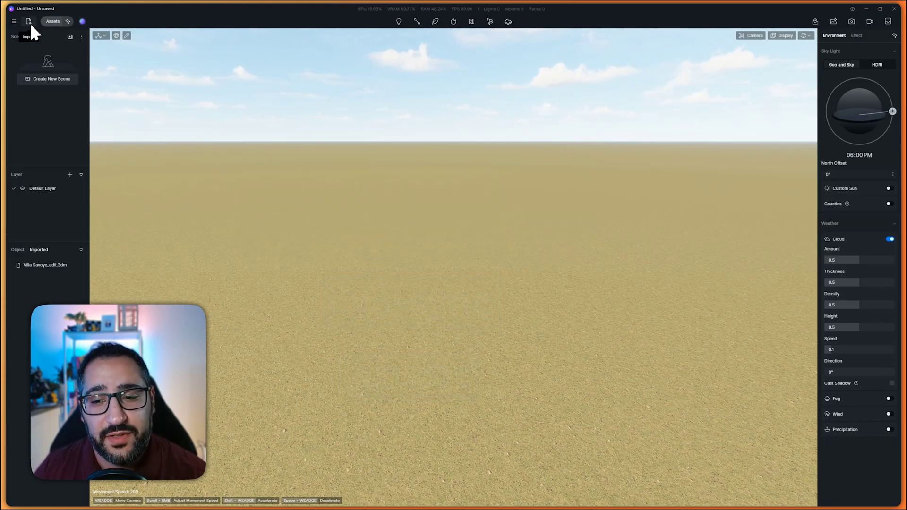
left_click(810, 503)
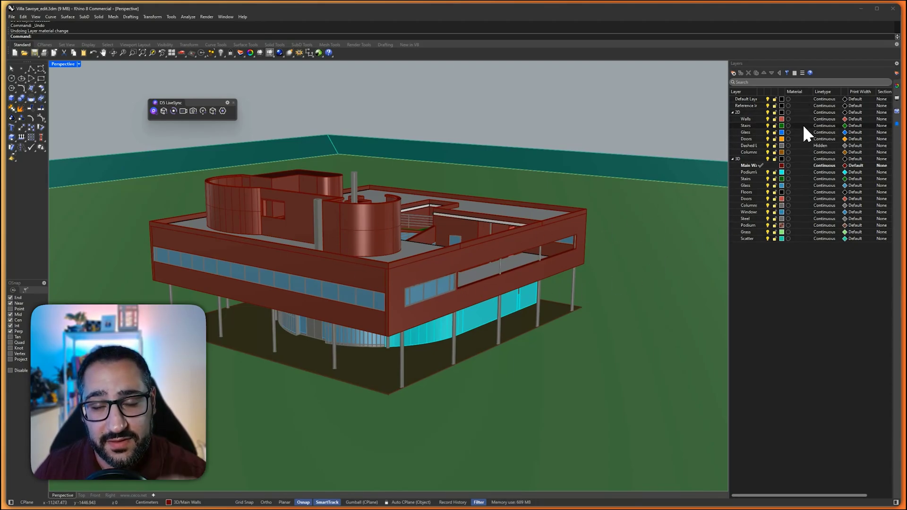
left_click(746, 502)
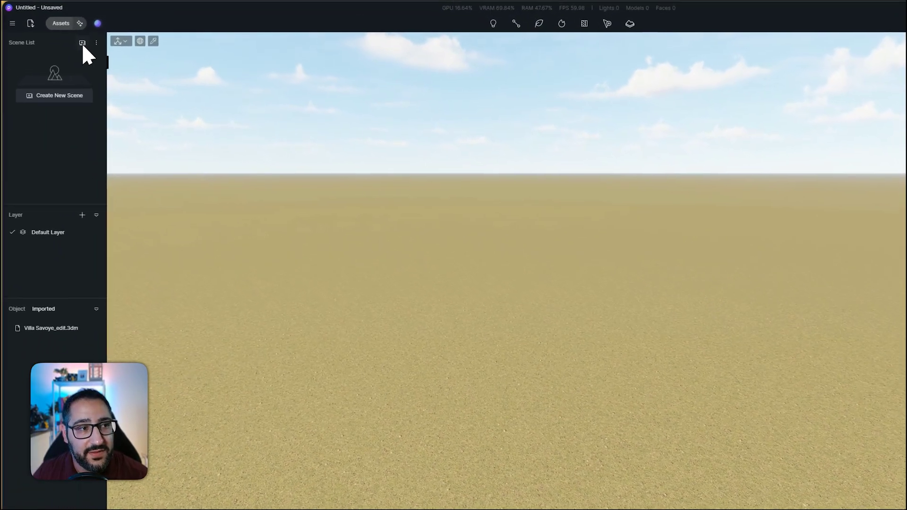
left_click(31, 24)
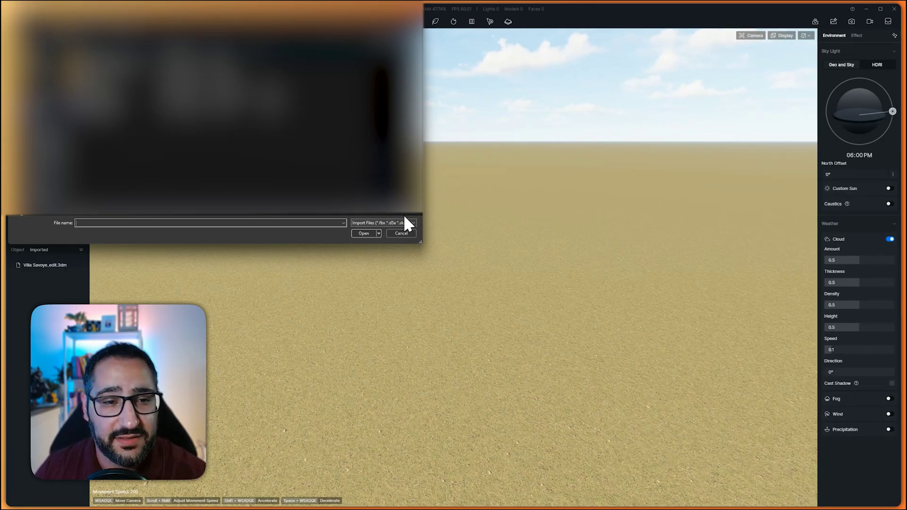
left_click(401, 234)
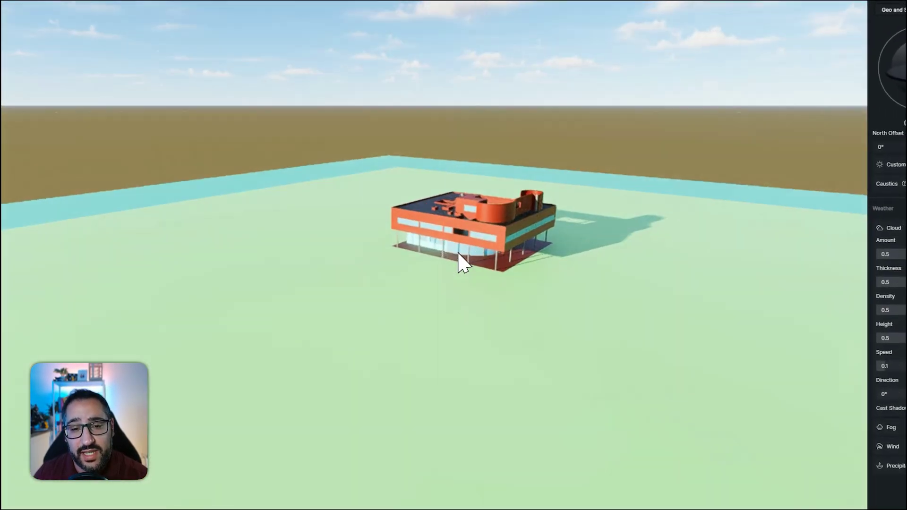
Step: Place the imported Villa Savoye_edit.3dm model on the terrain
left_click(458, 257)
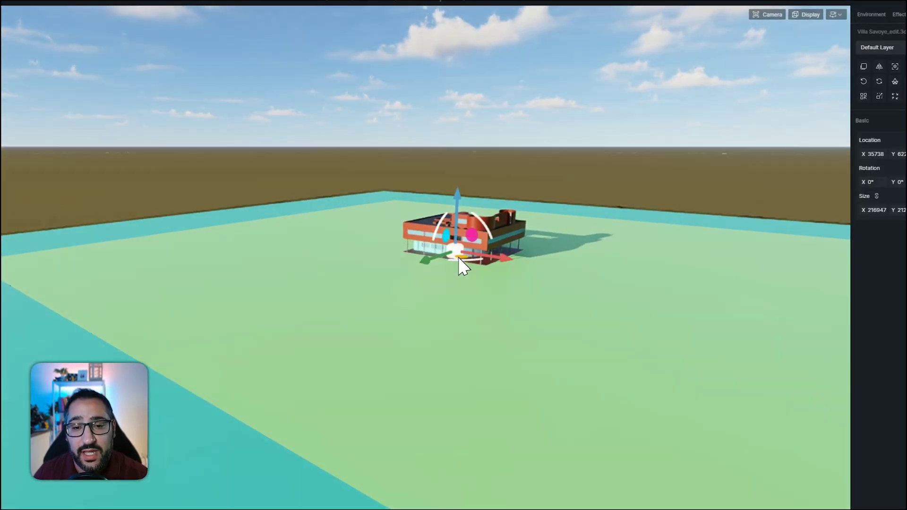
scroll(504, 218, "up", 5)
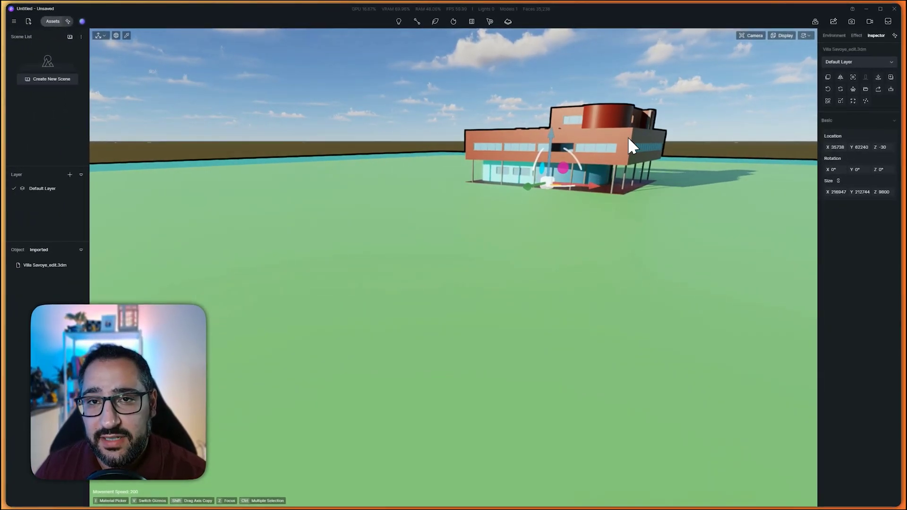
scroll(595, 218, "down", 3)
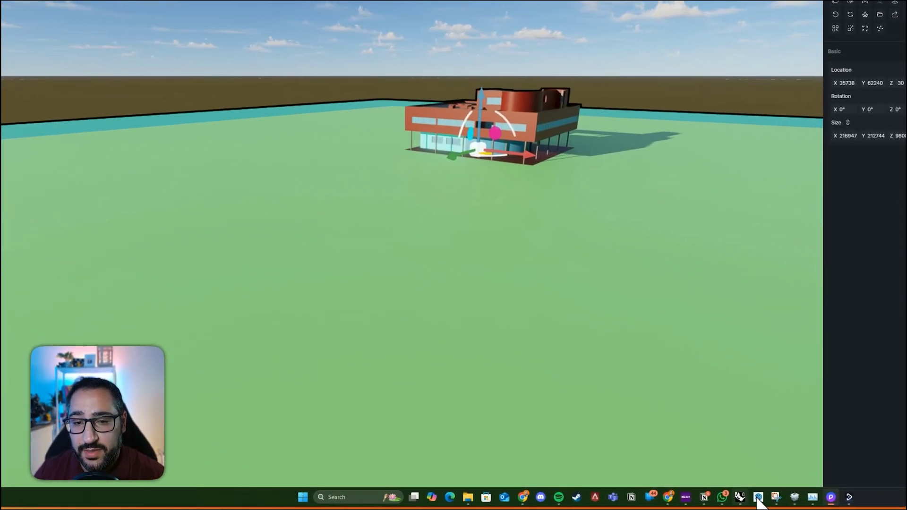
Step: Place the Rhino window side by side with D5 Render and examine the imported villa from above
left_click(736, 498)
left_click_drag(902, 178, 371, 245)
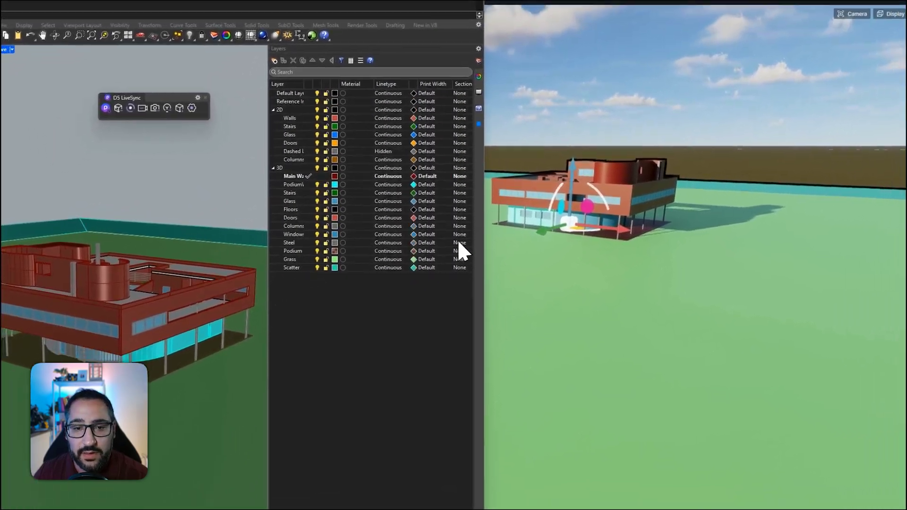
left_click(663, 260)
right_click_drag(679, 219, 576, 308)
scroll(576, 308, "up", 5)
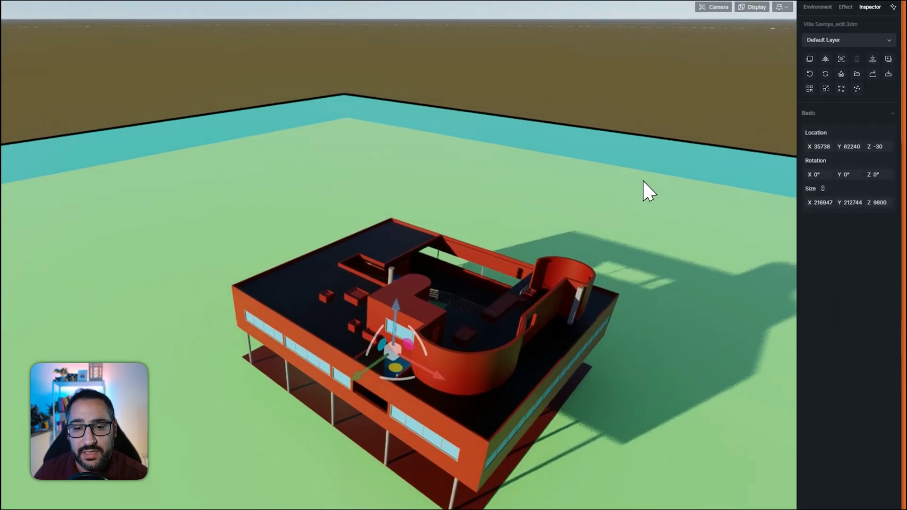
right_click_drag(644, 182, 509, 314)
Step: Switch to Rhino and start D5 LiveSync for the Villa Savoye_edit.3dm model
left_click(745, 497)
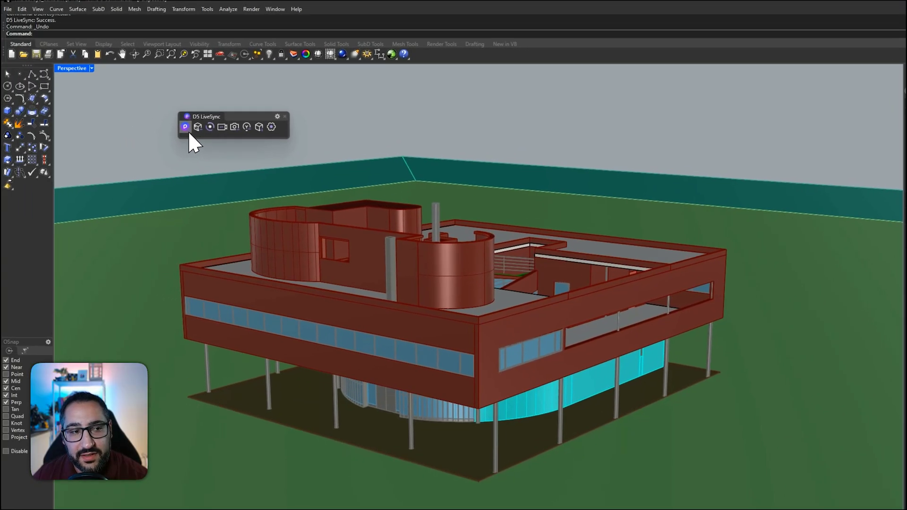
left_click(154, 111)
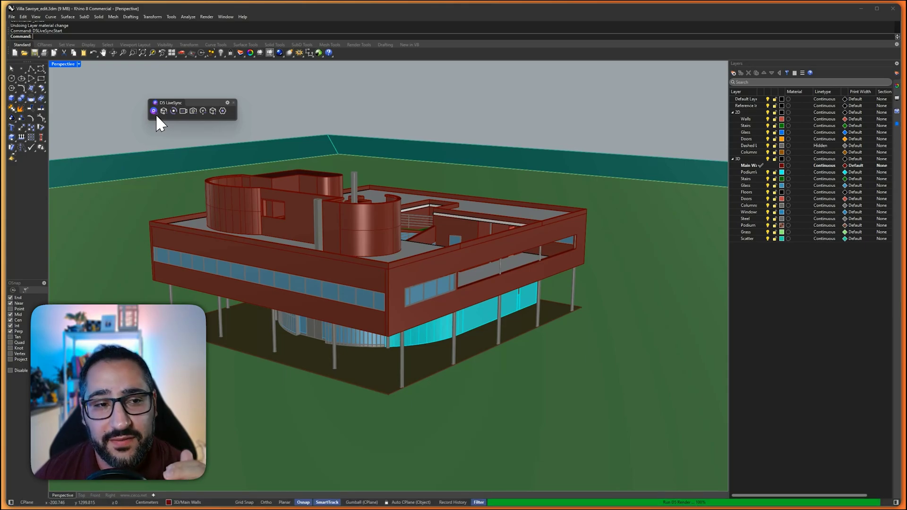
Step: Look at the Poolhouse model in SketchUp and minimize its window
mouse_move(397, 506)
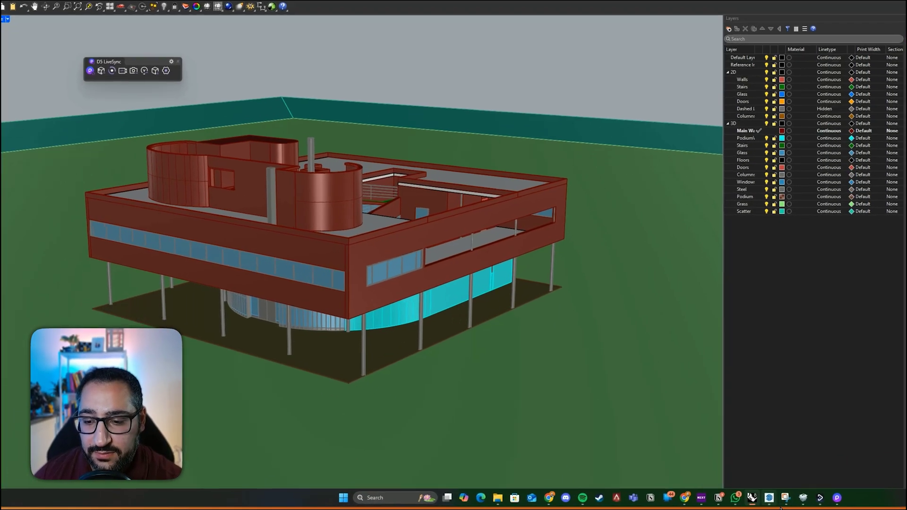
left_click(755, 498)
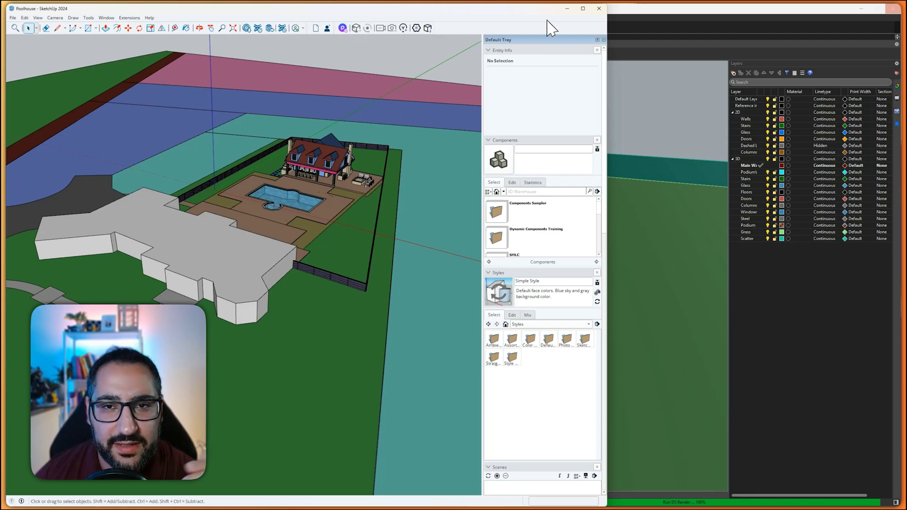
left_click(567, 8)
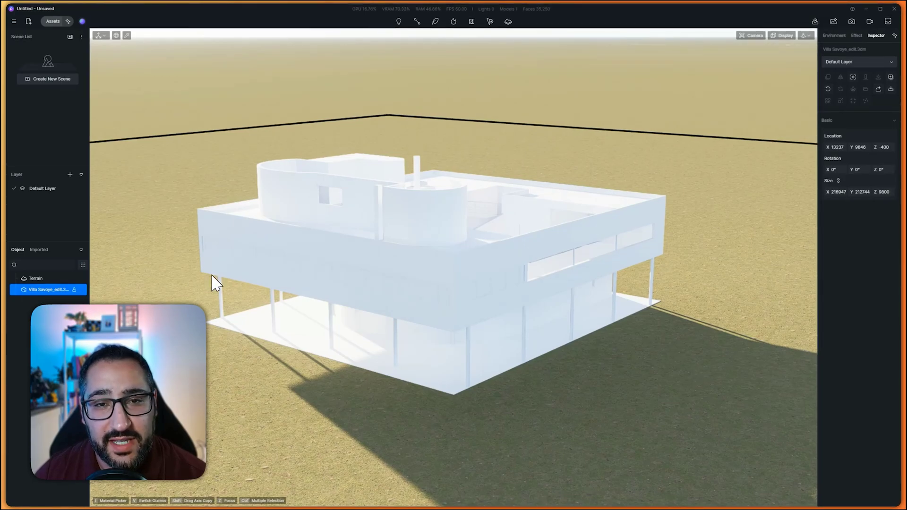
Step: Examine the live-synced villa in D5 Render and sample its surface with the material picker
scroll(442, 245, "down", 5)
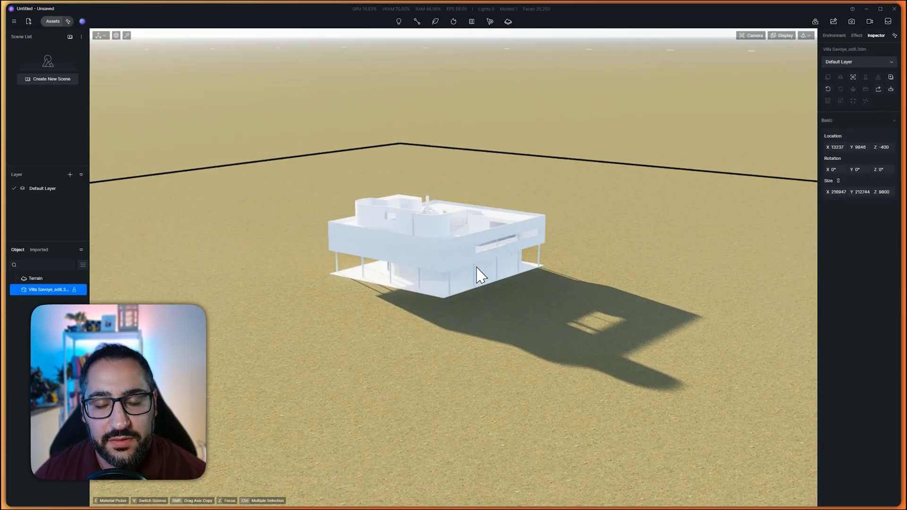
scroll(431, 226, "up", 2)
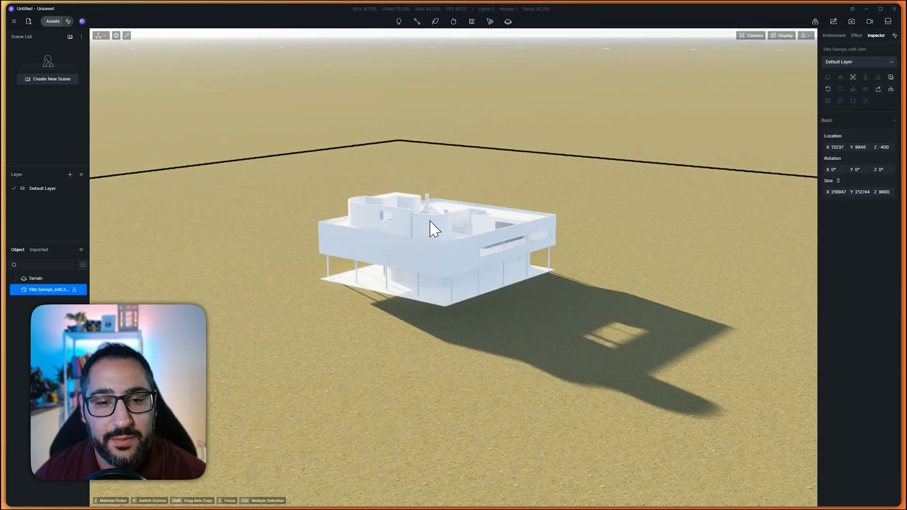
scroll(431, 229, "up", 4)
left_click(158, 56)
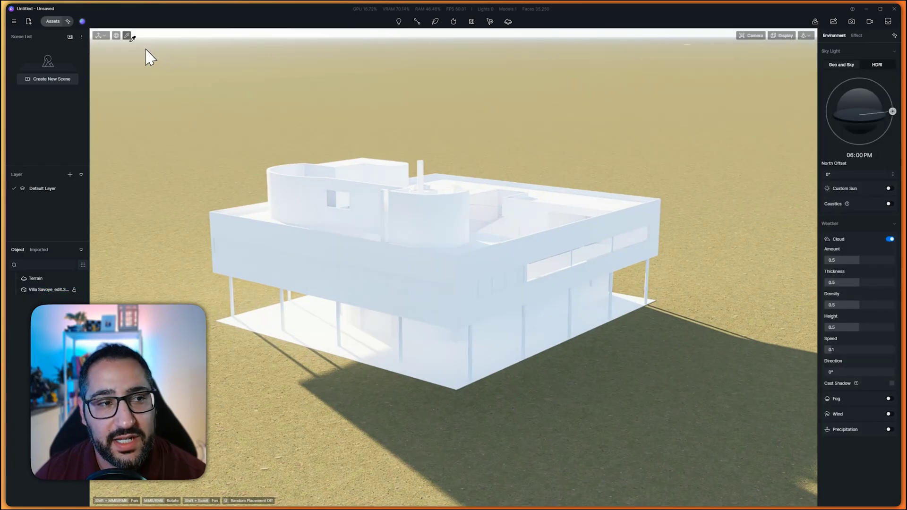
left_click(458, 267)
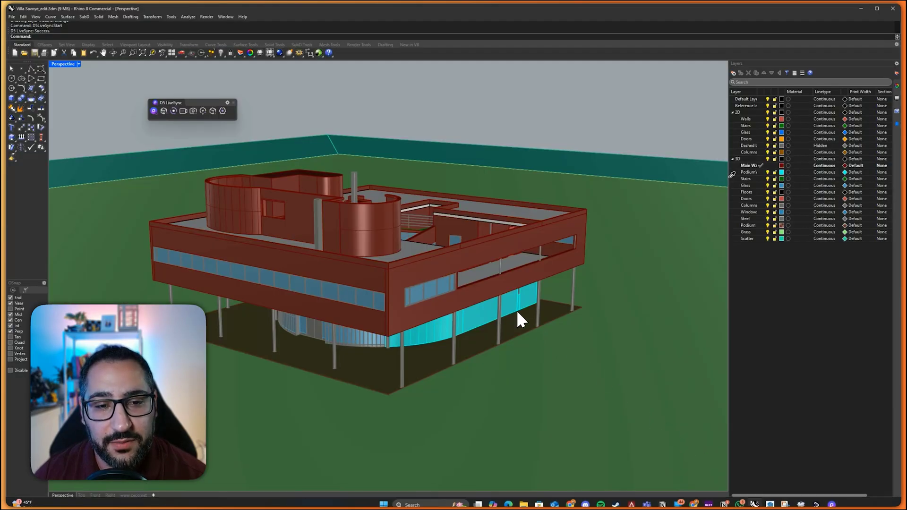
Step: Draw a large box beyond the villa in the Rhino perspective view with D5 Render alongside
scroll(516, 318, "down", 3)
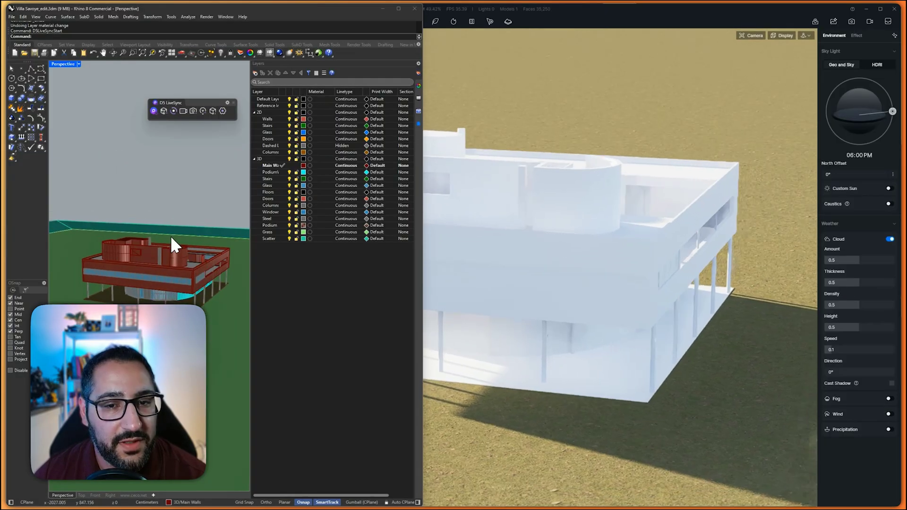
mouse_move(171, 236)
right_mouse_down()
mouse_move(147, 242)
mouse_move(204, 242)
mouse_move(160, 244)
right_mouse_up()
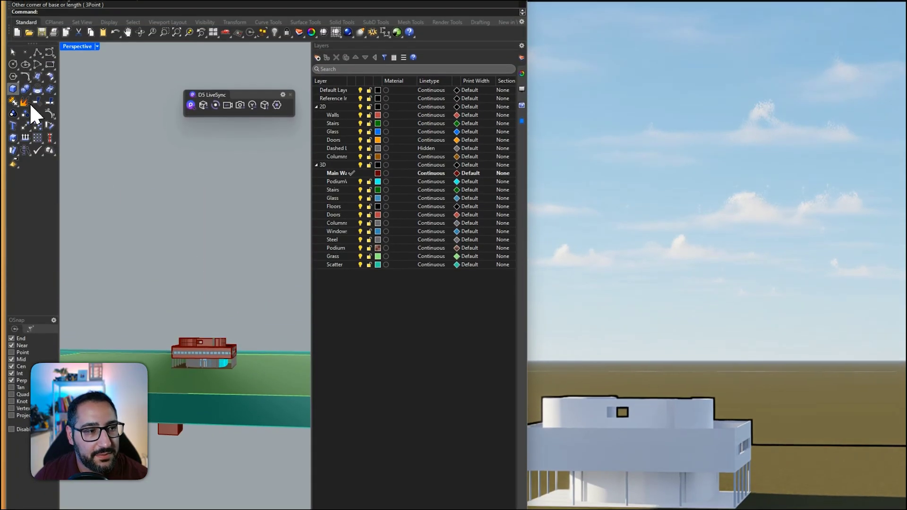
left_click(12, 98)
scroll(240, 360, "up", 5)
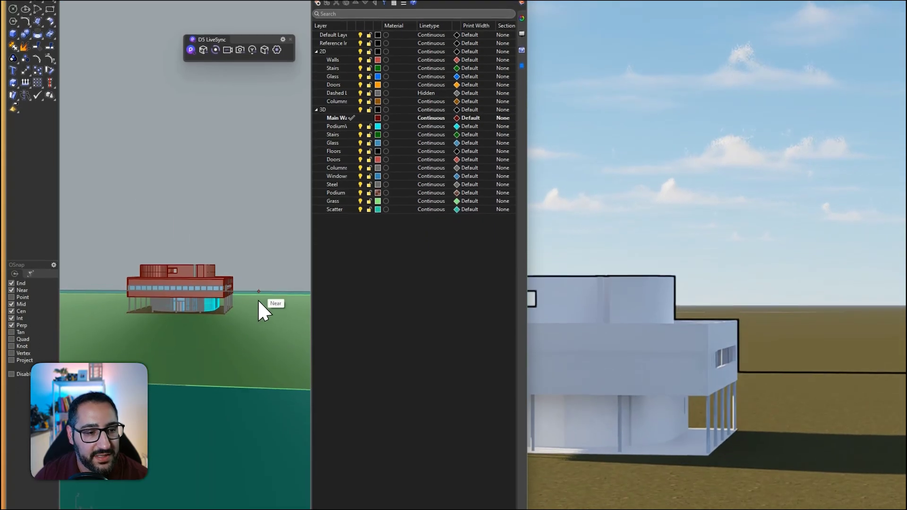
left_click(262, 357)
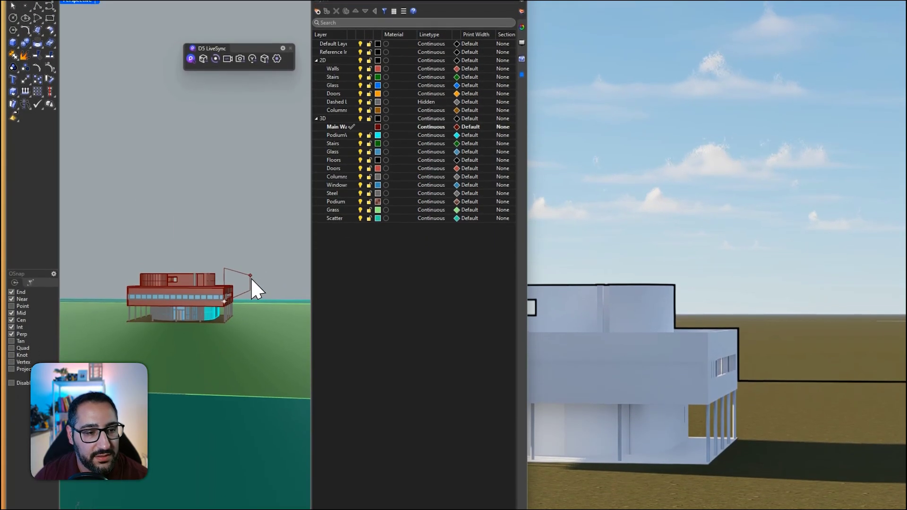
left_click(250, 267)
left_click(274, 266)
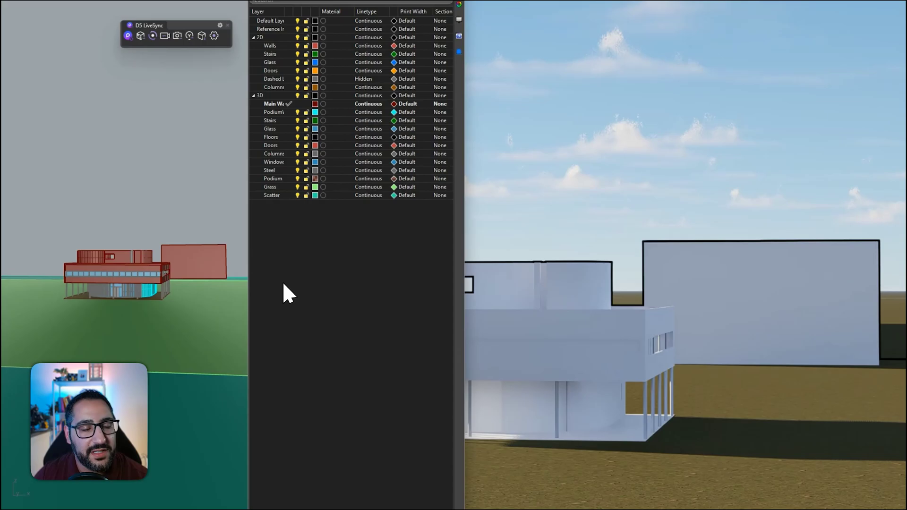
Step: Orbit the Rhino view around the new box and villa to check the live-synced result in D5 Render
right_click_drag(268, 249, 241, 274)
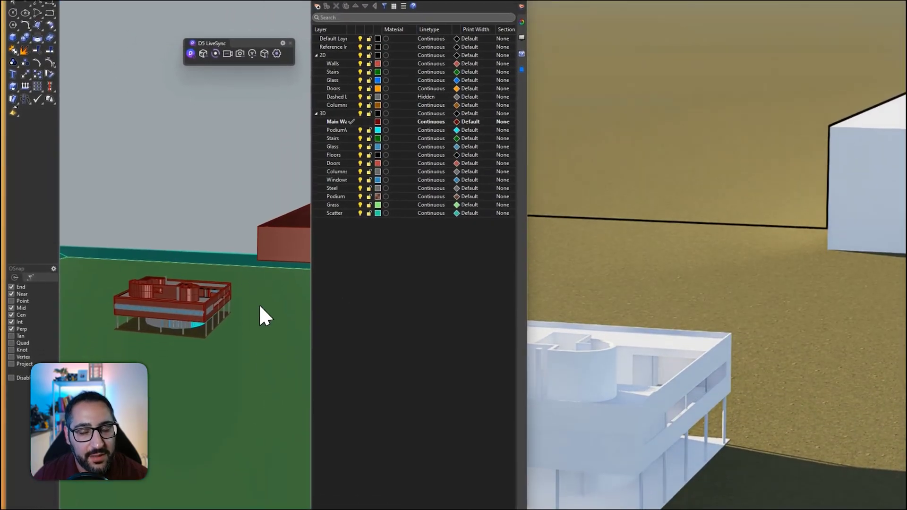
scroll(256, 309, "down", 6)
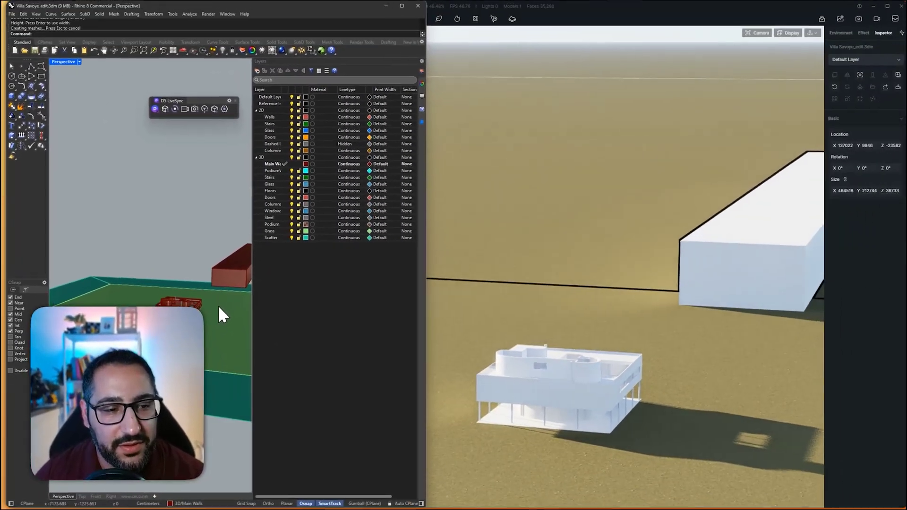
scroll(218, 306, "up", 4)
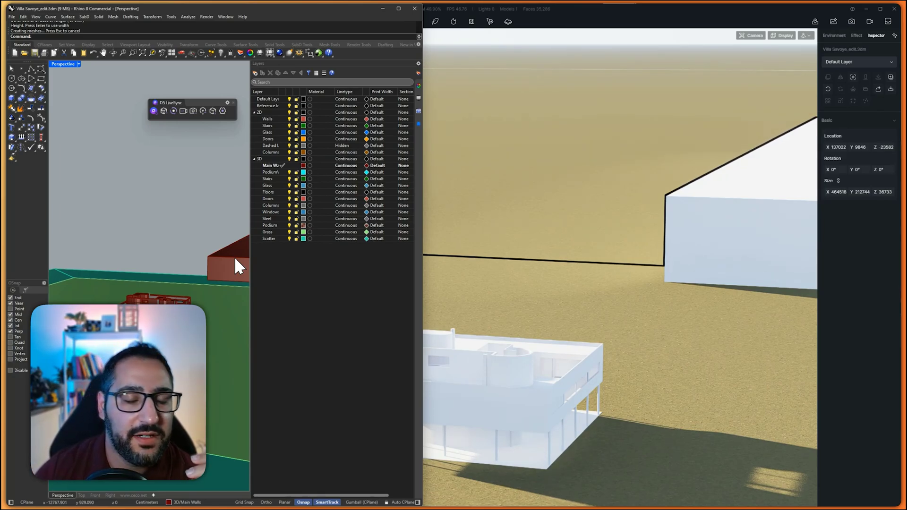
right_click_drag(206, 280, 216, 282)
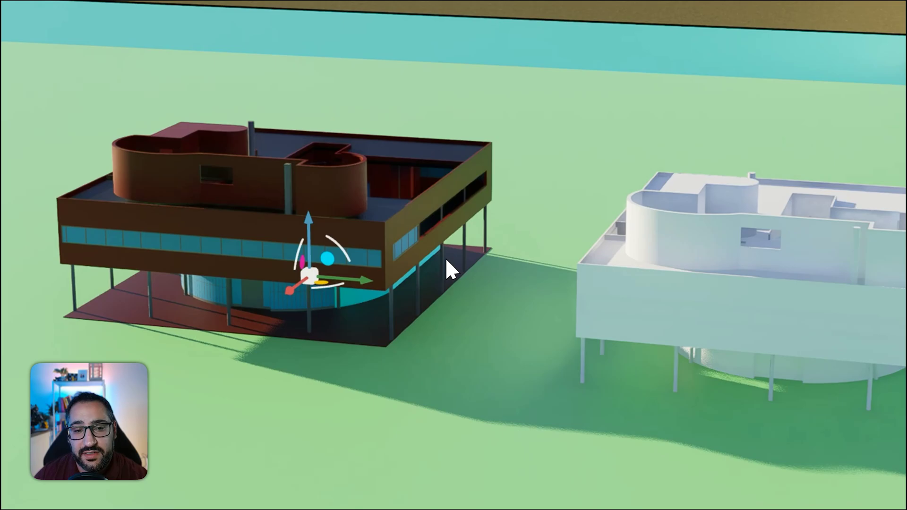
Step: Switch to Rhino and assign the 3D Main Walls layer a blue Plaster material named Blue Main Wall
scroll(453, 261, "down", 2)
mouse_move(457, 261)
right_mouse_down()
mouse_move(446, 221)
mouse_move(447, 270)
right_mouse_up()
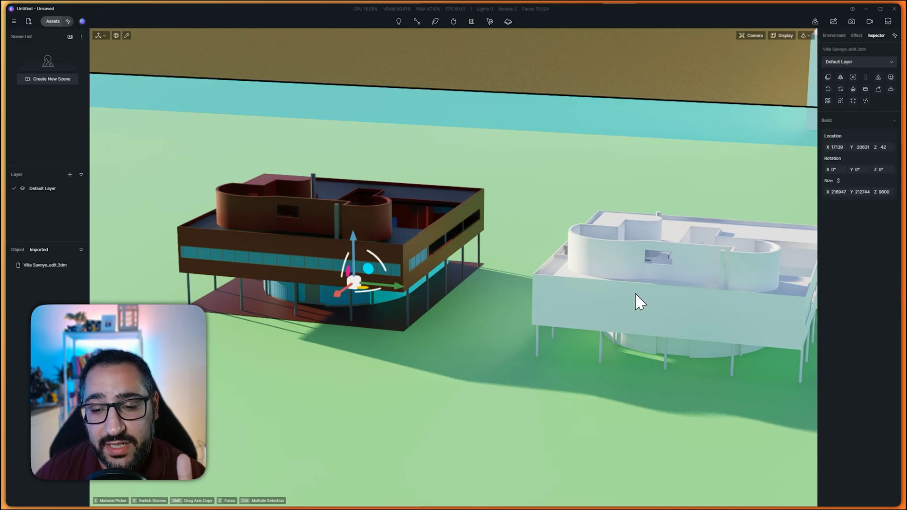
mouse_move(683, 507)
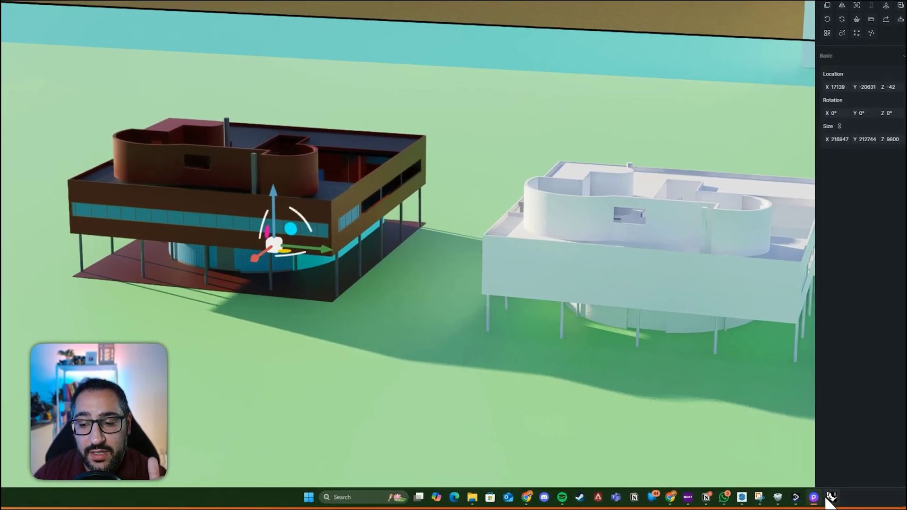
left_click(830, 502)
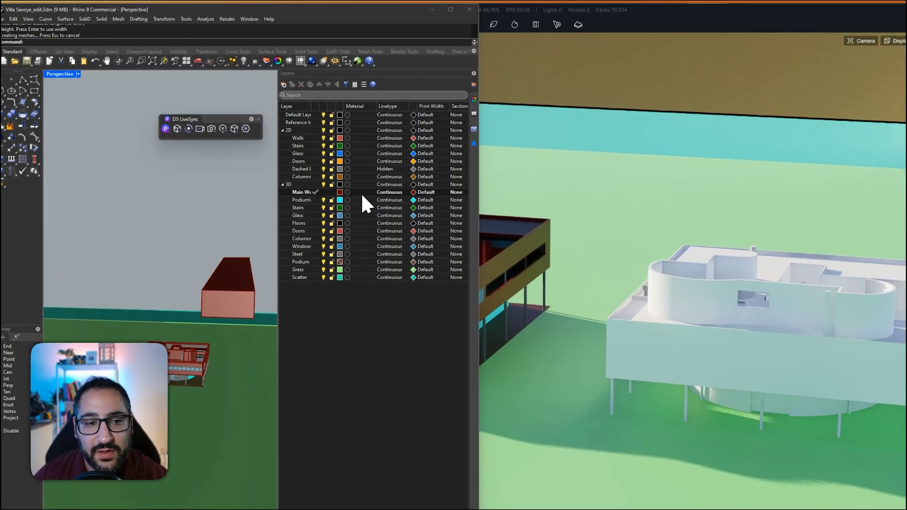
left_click(309, 166)
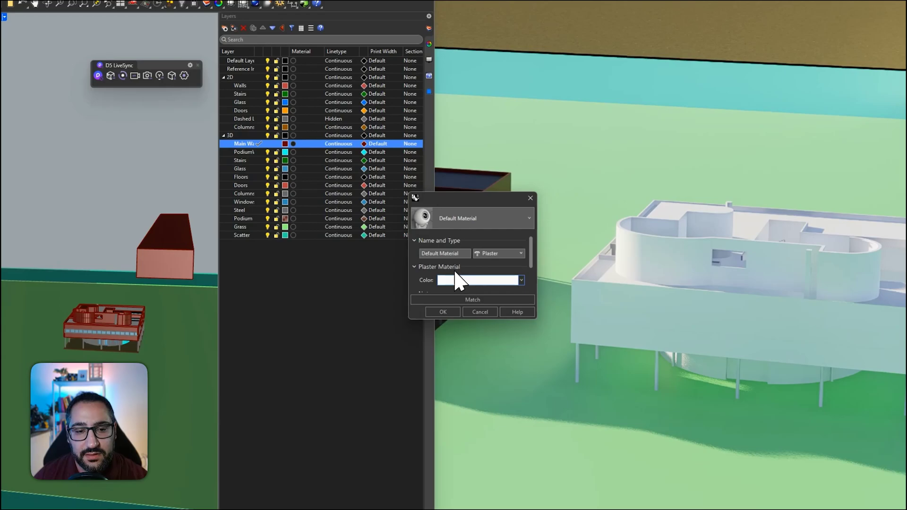
left_click(465, 334)
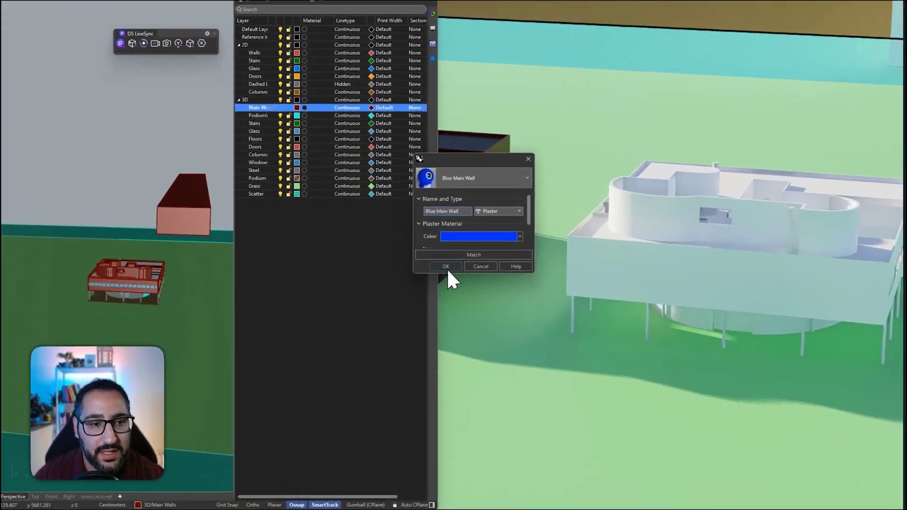
left_click(446, 269)
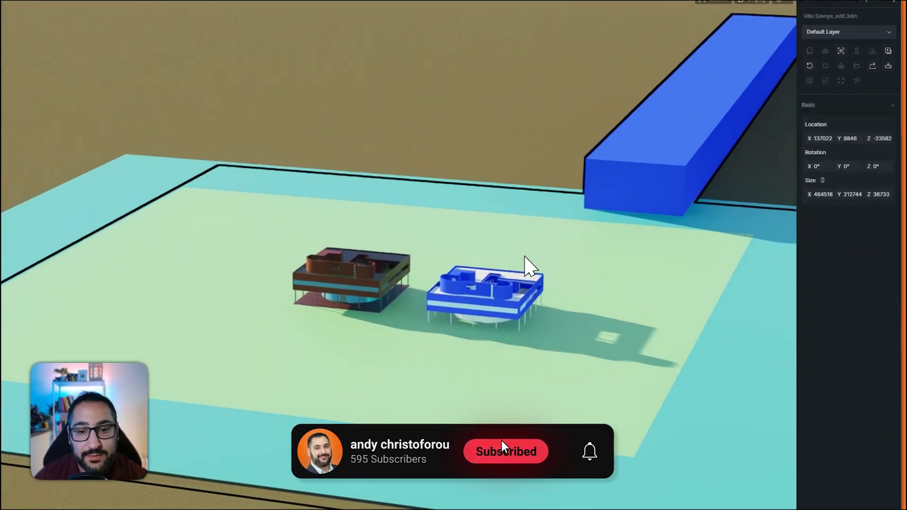
Step: Compare the blue live-synced villa with the separately imported copy in D5 Render
scroll(447, 282, "up", 8)
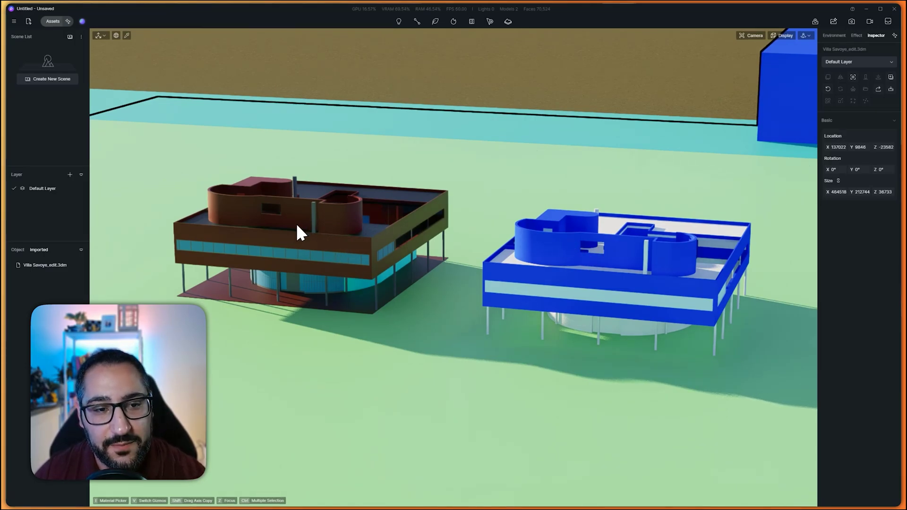
scroll(509, 256, "down", 3)
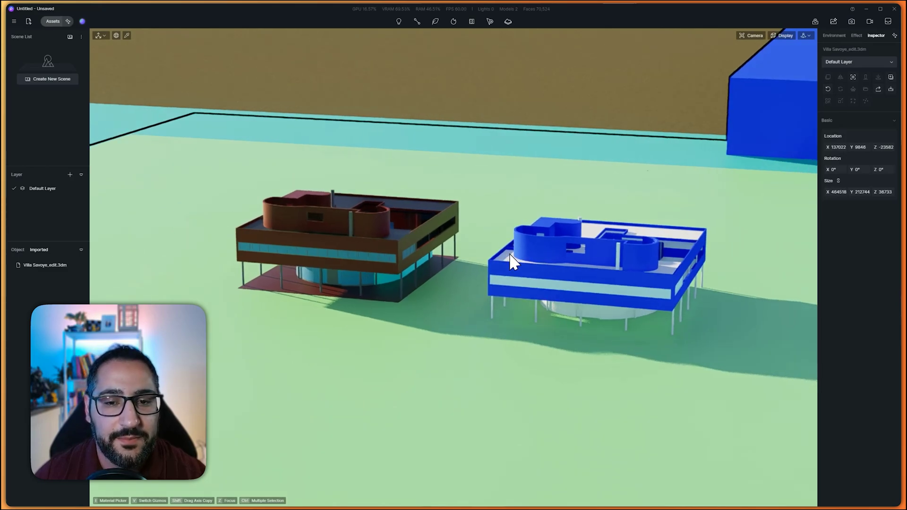
Step: In Rhino, export the whole model through D5 LiveSync as Villa Savoye_edit.d5a, keeping a structure of 2 layers
scroll(583, 273, "up", 3)
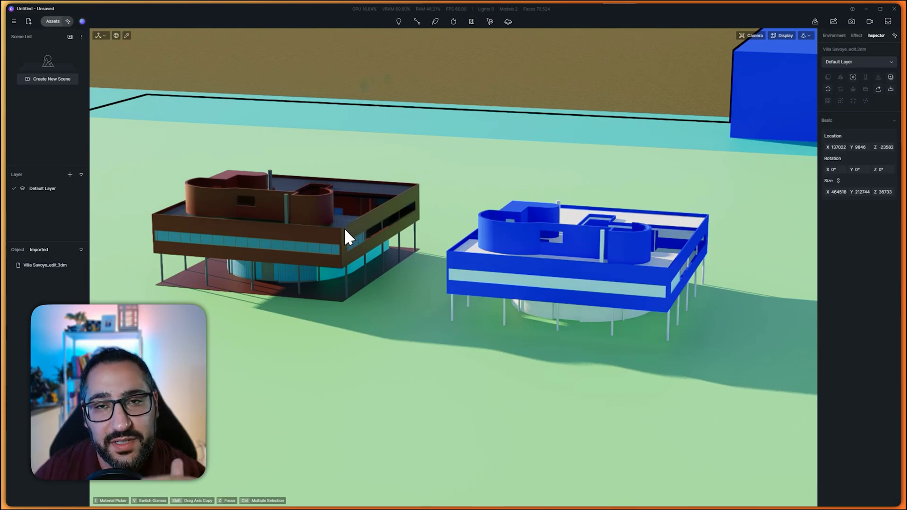
right_click_drag(393, 257, 365, 300)
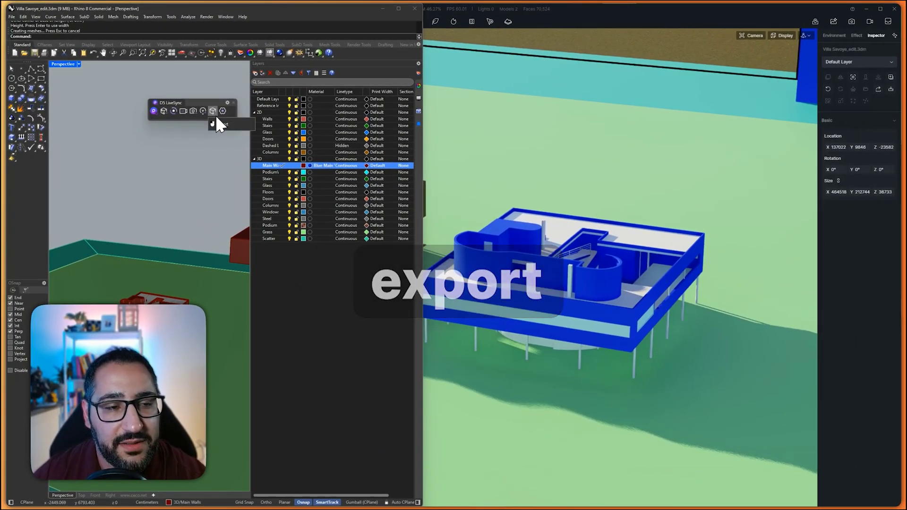
left_click(215, 115)
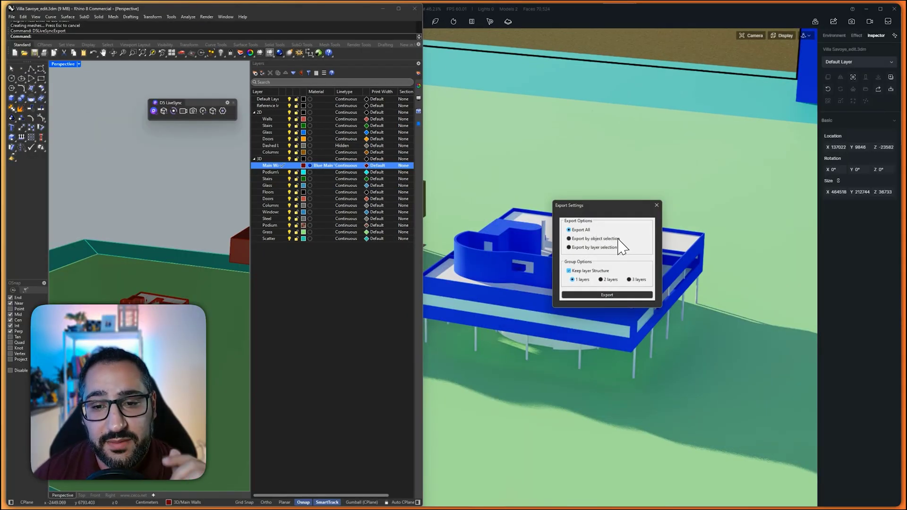
left_click(601, 279)
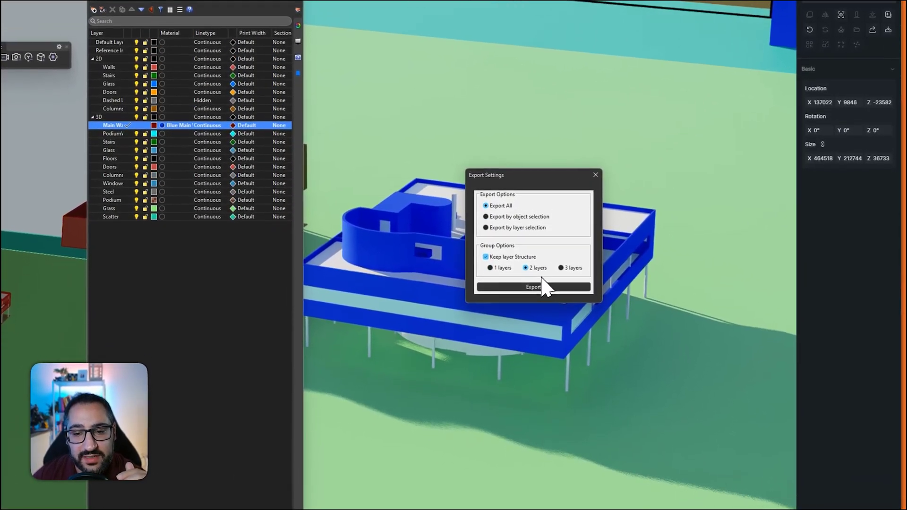
left_click(524, 286)
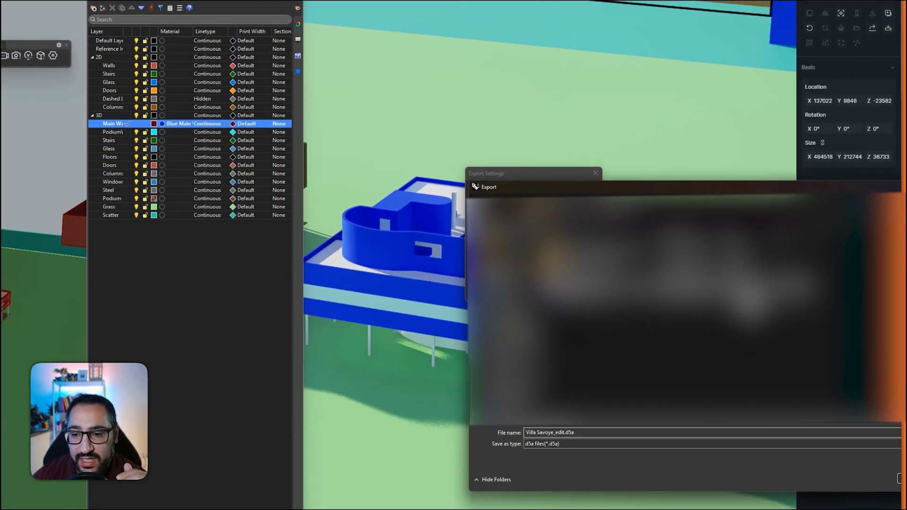
left_click(899, 479)
left_click(593, 286)
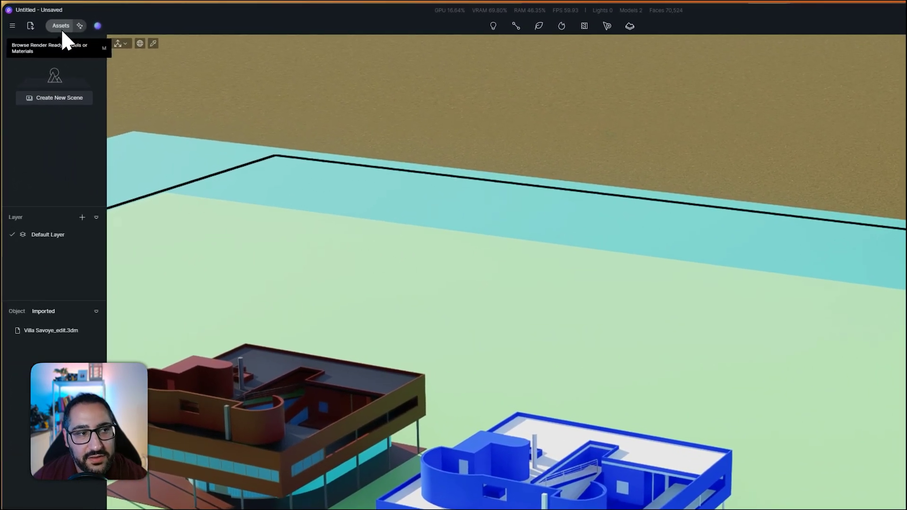
Step: Switch to D5 Render and import the exported Villa Savoye_edit.d5a file
left_click(36, 26)
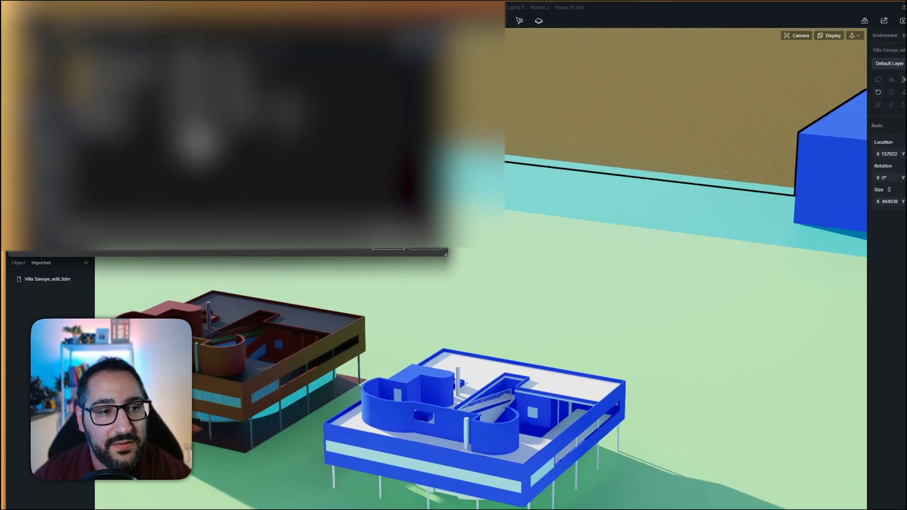
left_click(189, 119)
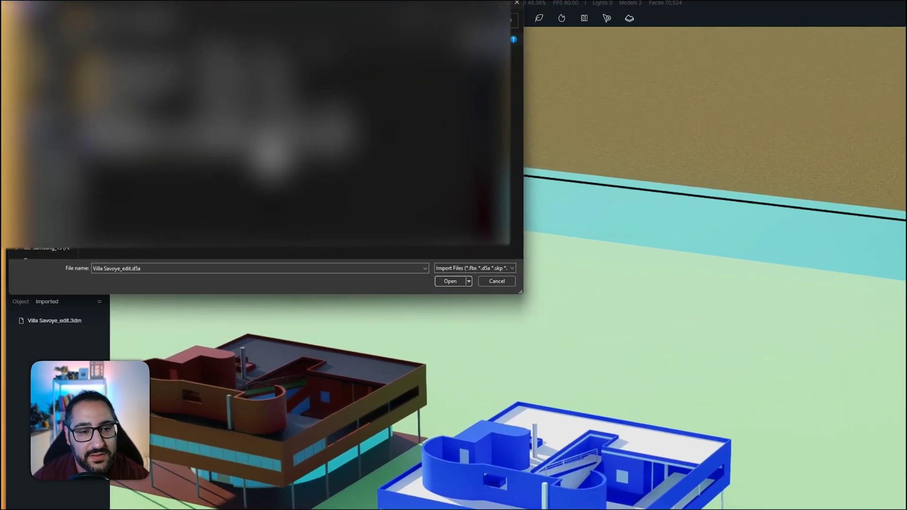
left_click(444, 263)
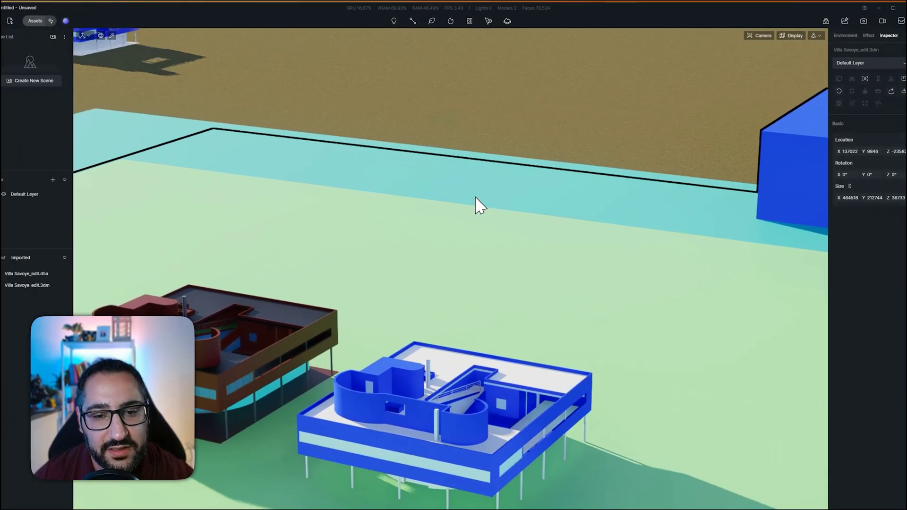
Step: Select the newly imported Villa Savoye_edit model and raise it vertically above the existing ground
scroll(458, 199, "down", 5)
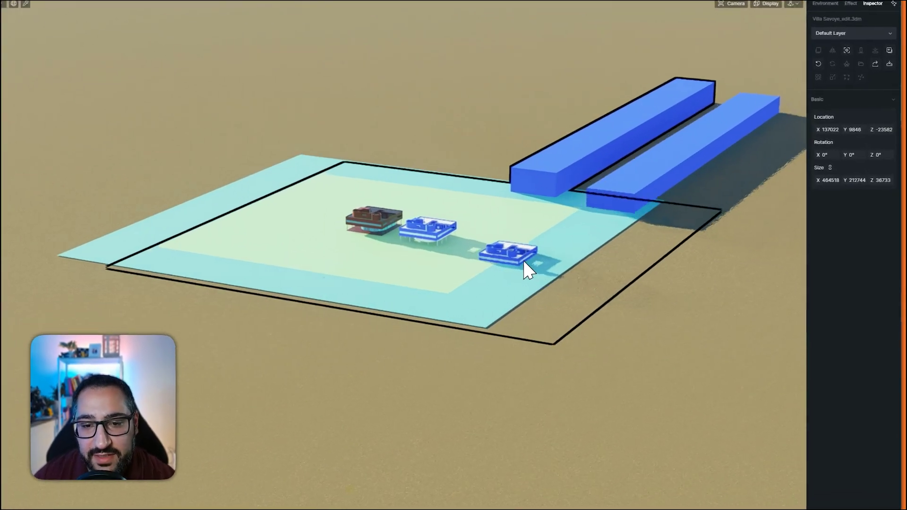
left_click(545, 256)
left_click_drag(454, 241, 455, 213)
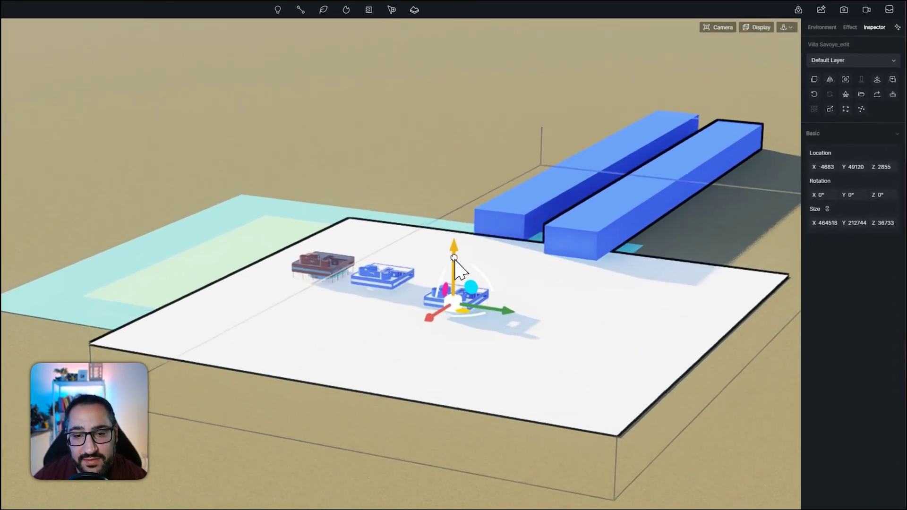
scroll(502, 225, "up", 1)
scroll(456, 281, "up", 10)
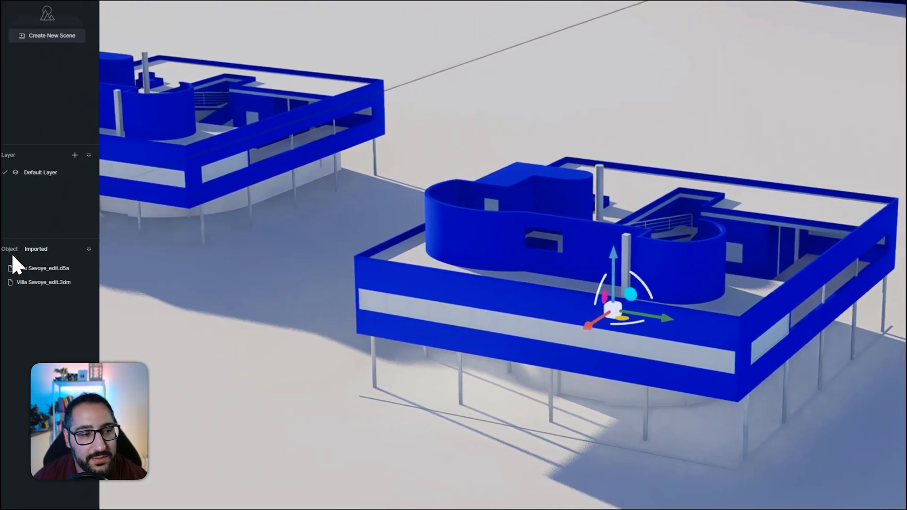
Step: Expand the Villa Savoye_edit group and its 3D subgroup in the object list and inspect their individual members
left_click(15, 251)
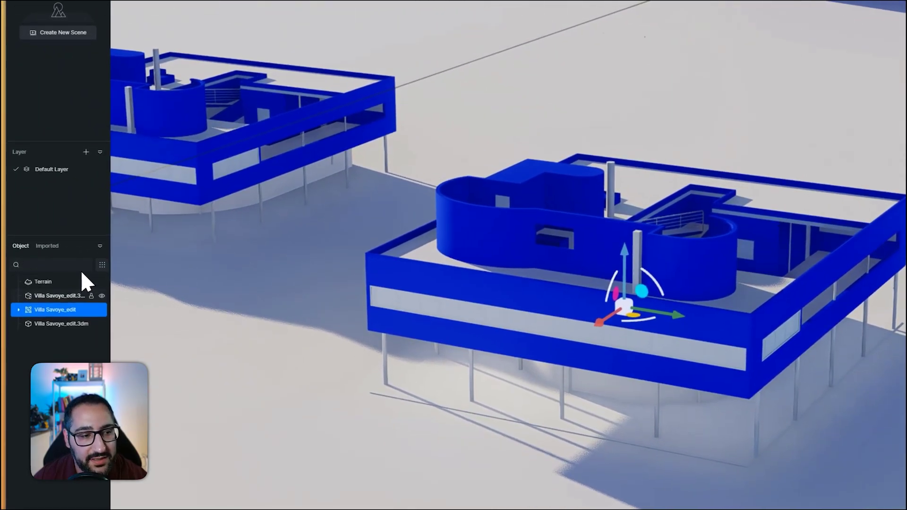
left_click(18, 302)
left_click(29, 315)
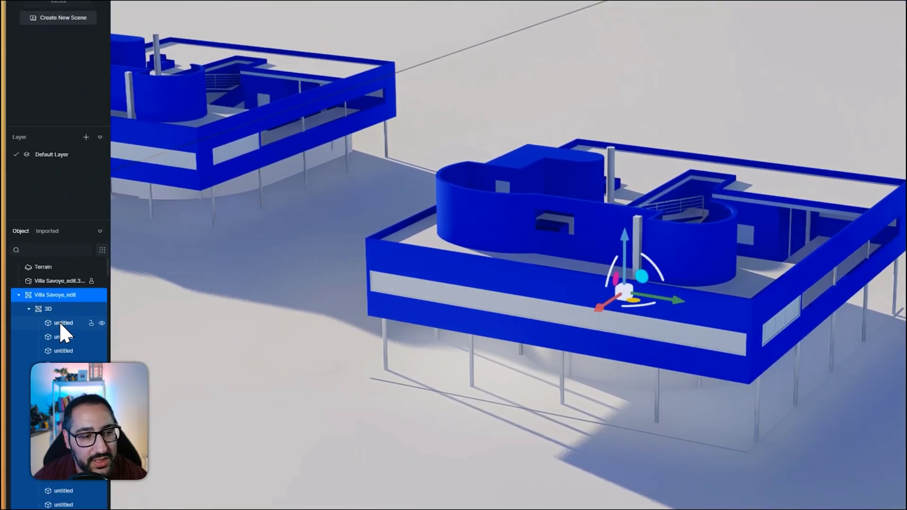
scroll(66, 328, "down", 4)
left_click(69, 373)
scroll(69, 376, "down", 2)
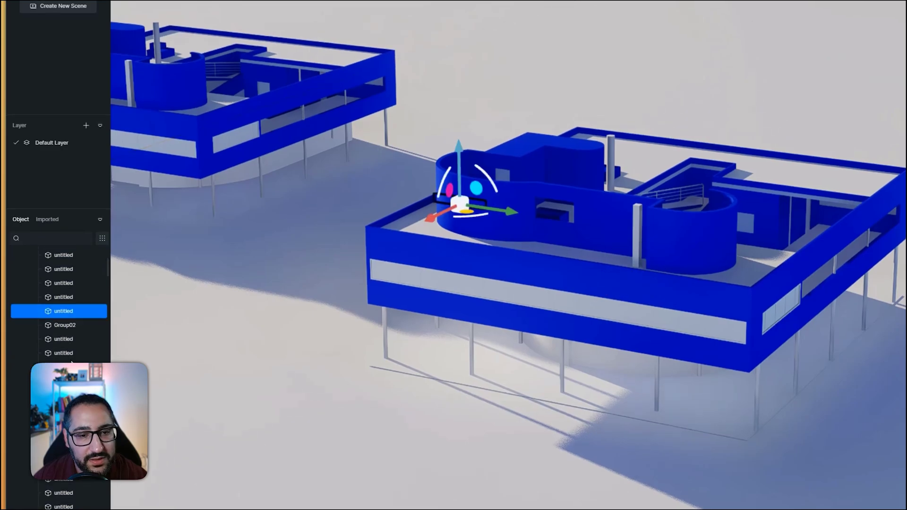
left_click(63, 368)
left_click_drag(755, 315, 904, 347)
left_click(511, 319)
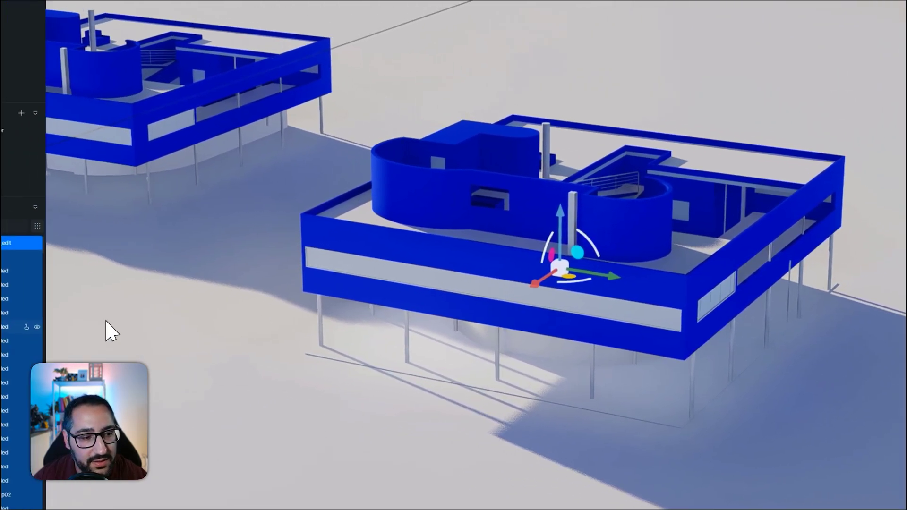
left_click(80, 344)
scroll(57, 307, "up", 3)
Step: Ungroup the imported Villa Savoye_edit model and its nested 3D group into separate objects
left_click(42, 286)
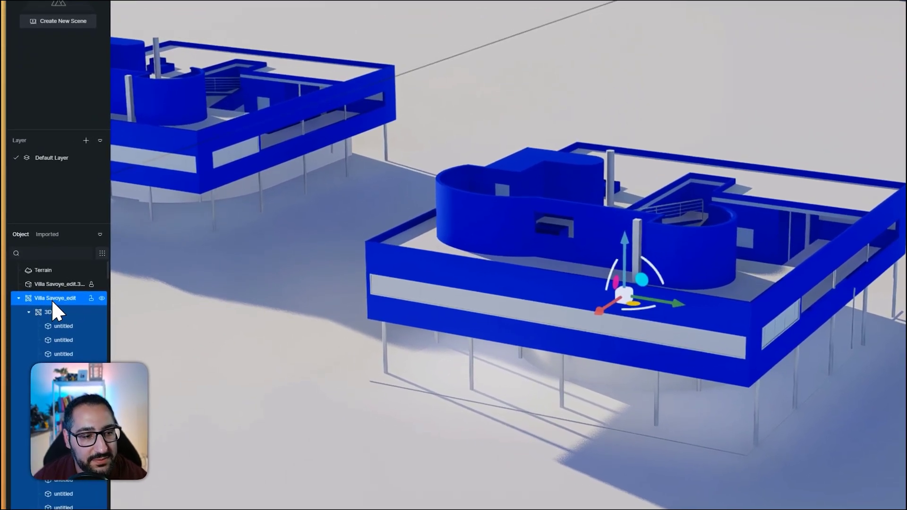
right_click(47, 289)
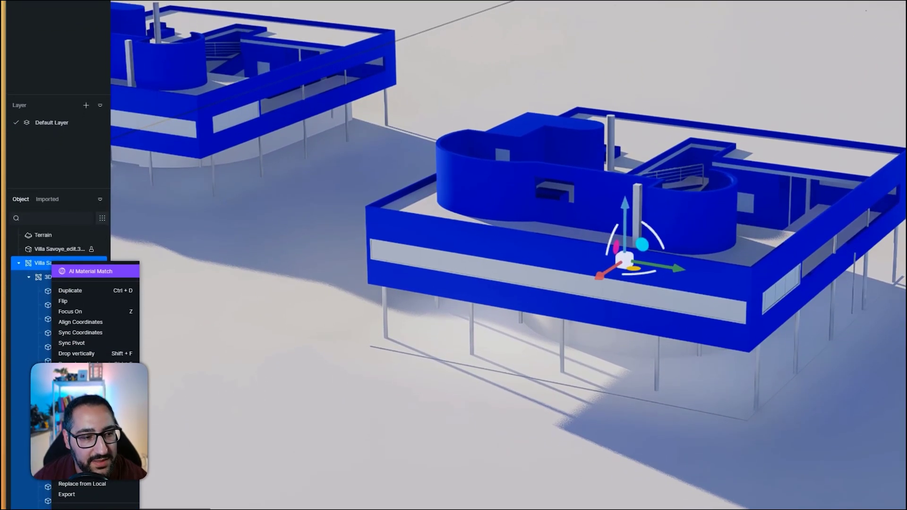
left_click(75, 420)
right_click(49, 282)
left_click(76, 413)
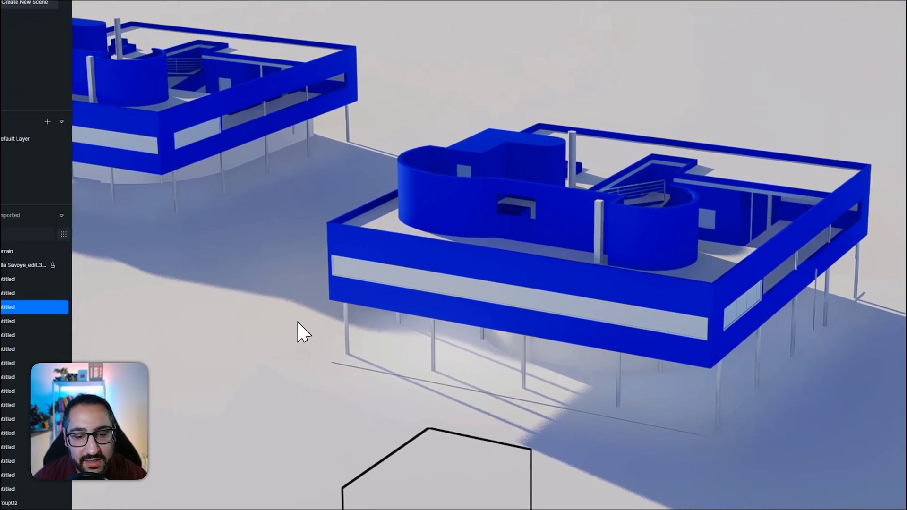
Step: Pull the front facade wall, the curved rooftop walls and the roof slab away from the ungrouped villa
left_click(456, 250)
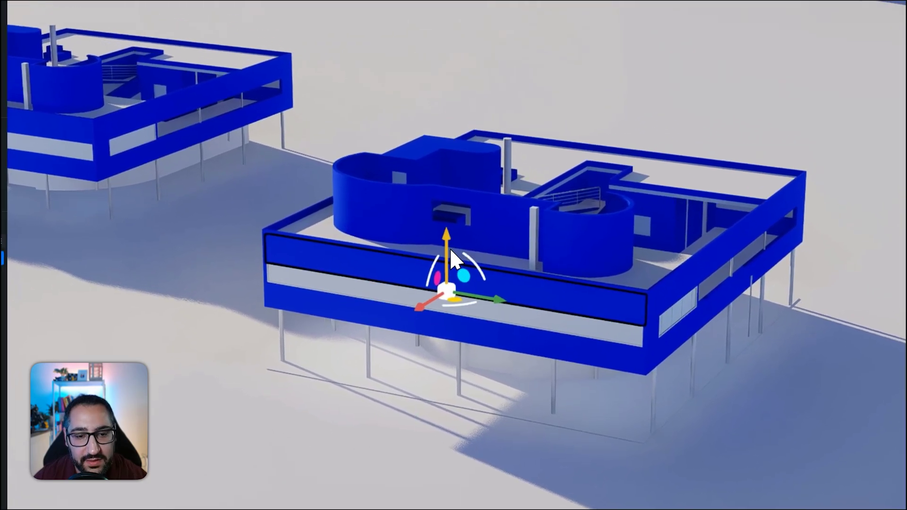
left_click_drag(450, 246, 458, 134)
left_click(472, 286)
left_click_drag(526, 317, 322, 271)
left_click(543, 232)
left_click_drag(505, 257, 638, 185)
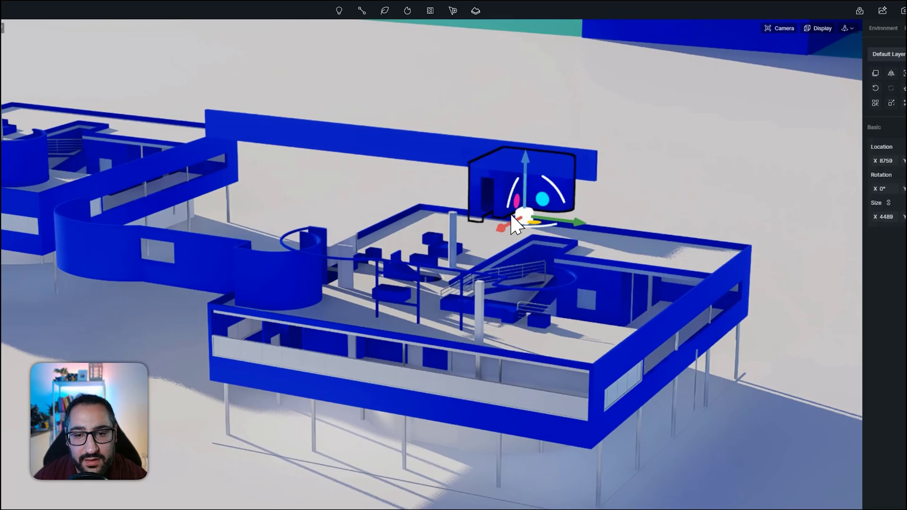
left_click(501, 255)
left_click_drag(432, 227, 433, 153)
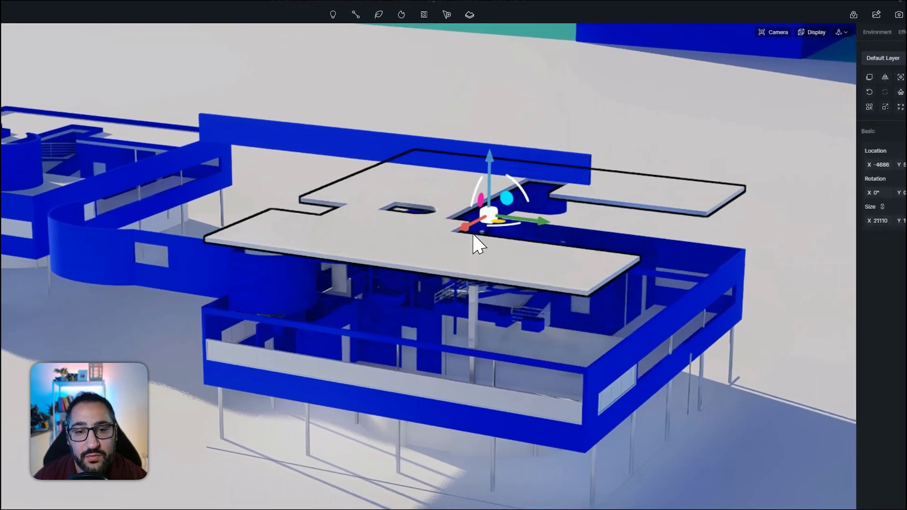
Step: Select the reddish, directly imported villa and move it slightly upward
scroll(397, 269, "down", 5)
scroll(448, 265, "down", 2)
left_click(58, 133)
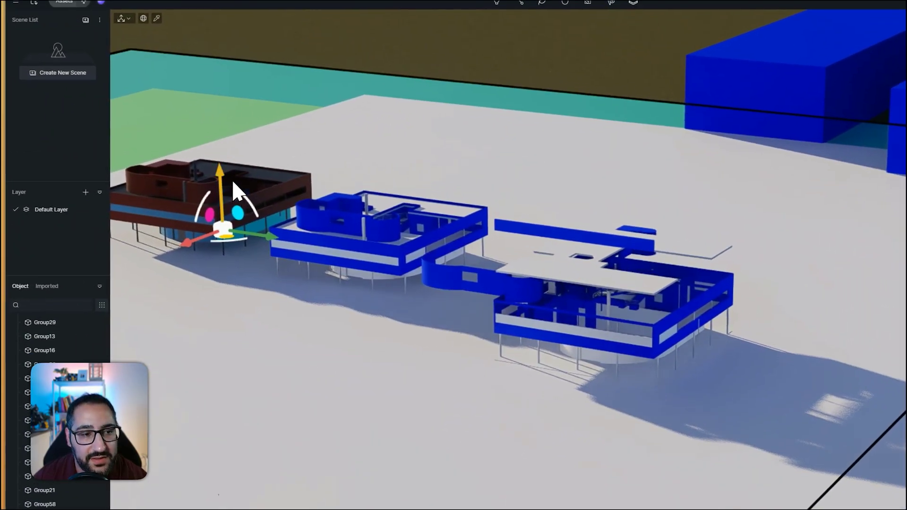
mouse_move(229, 178)
left_mouse_down()
mouse_move(231, 157)
mouse_move(231, 175)
left_mouse_up()
Step: Look through the object list, select the live-synced Villa Savoye_edit.3dm entry, and hide and show it again
scroll(56, 421, "down", 15)
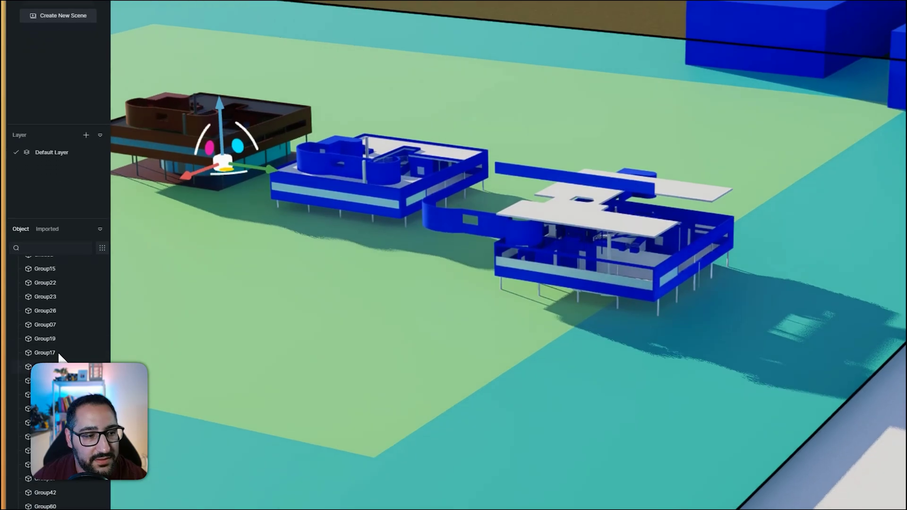
scroll(50, 358, "up", 20)
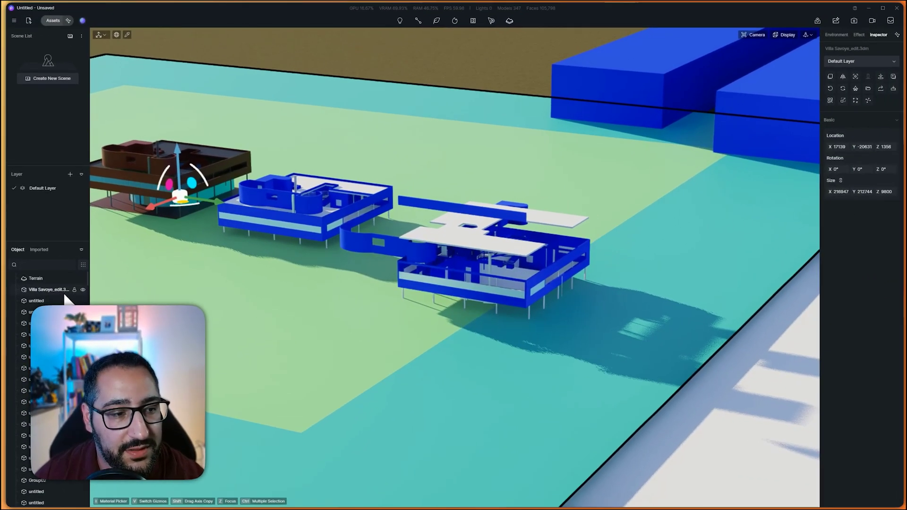
left_click(60, 290)
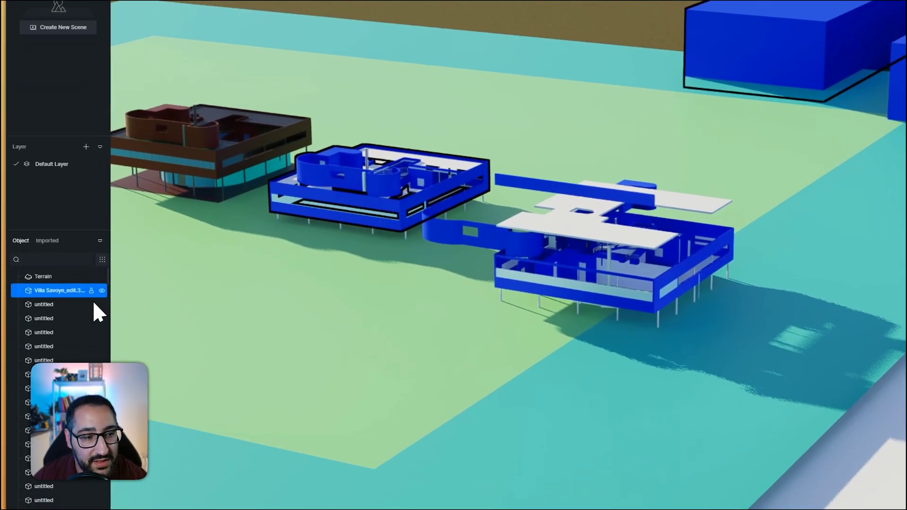
left_click(102, 289)
left_click(102, 290)
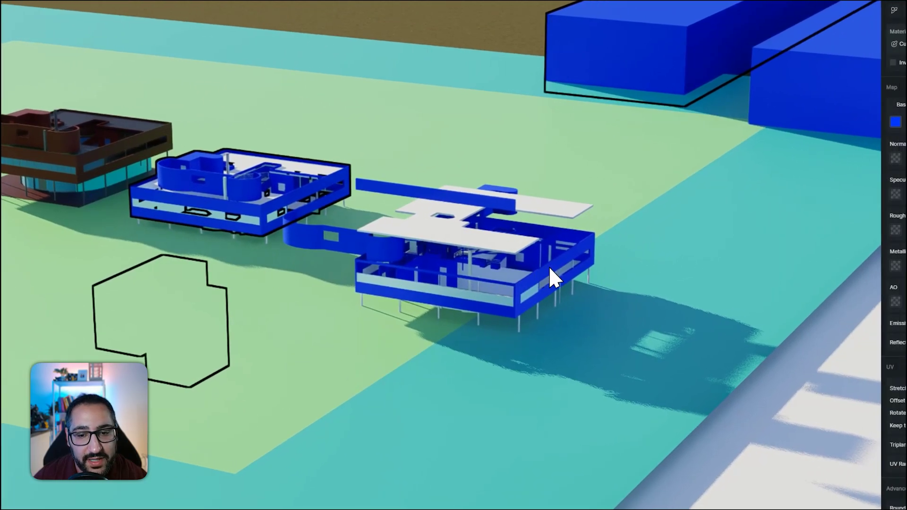
Step: Move the ungrouped villa's windowed side wall outward to Y 64340 and its 300 x 300 x 2800 column outward to X -24079
left_click(699, 261)
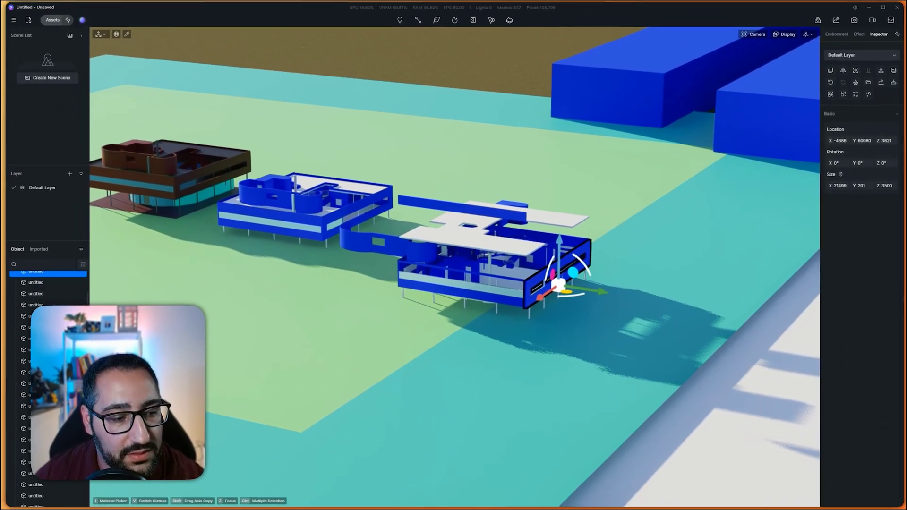
left_click_drag(603, 292, 635, 297)
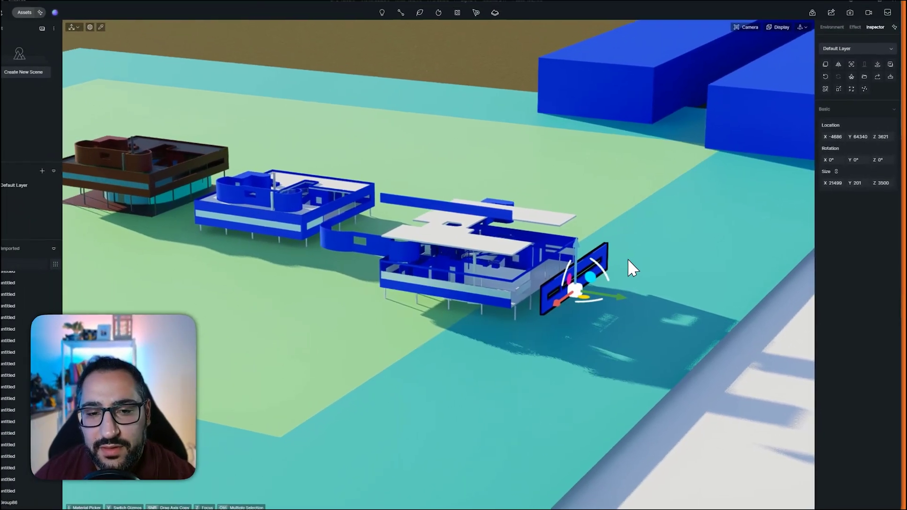
scroll(535, 225, "up", 5)
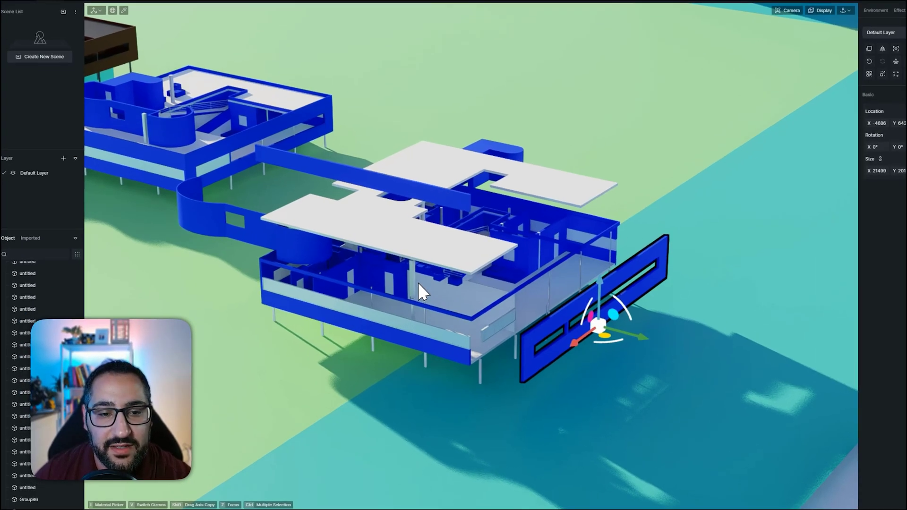
left_click(398, 293)
left_click_drag(380, 316, 343, 350)
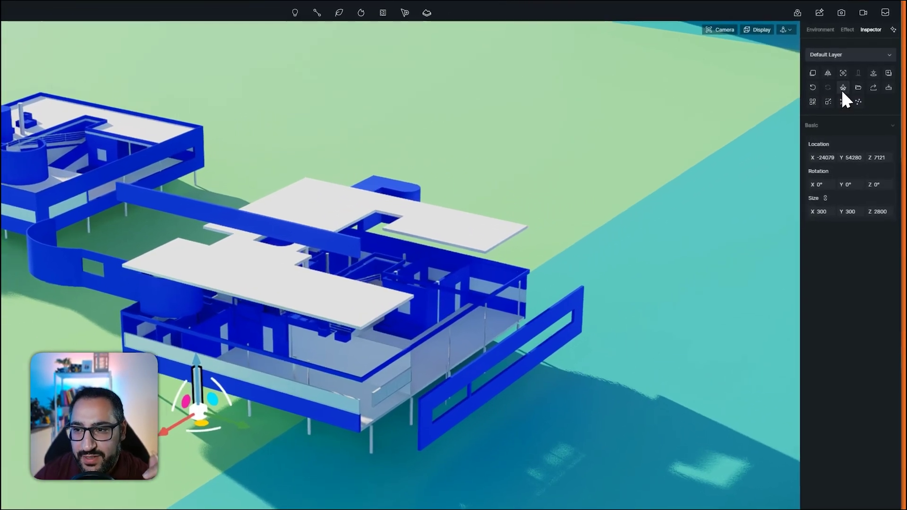
Step: Replace the moved column with the Lagerstroemia indica 14 model from the Flowering Tree category of the Nature assets
left_click(853, 84)
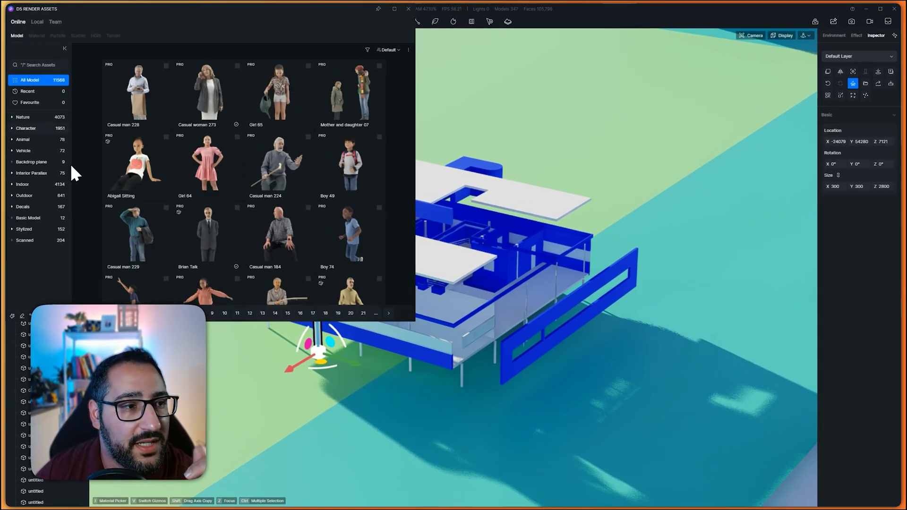
left_click(31, 116)
left_click(40, 132)
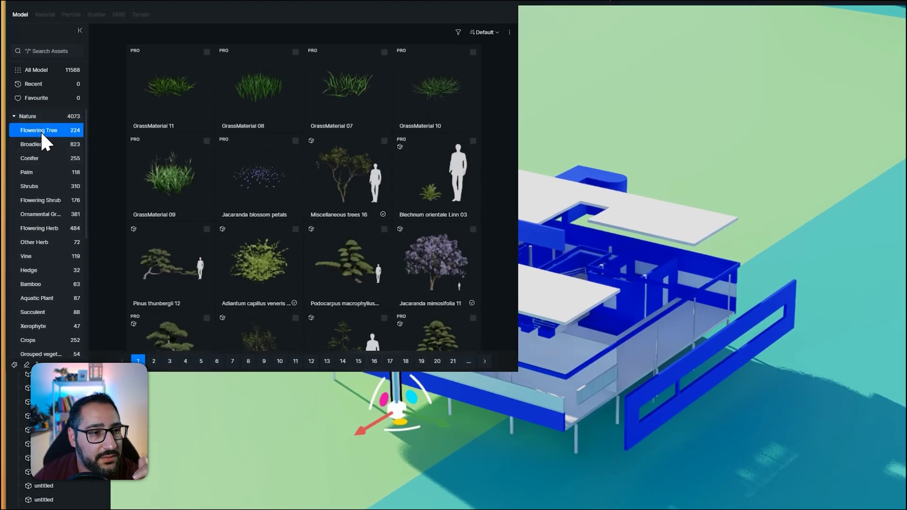
left_click(283, 99)
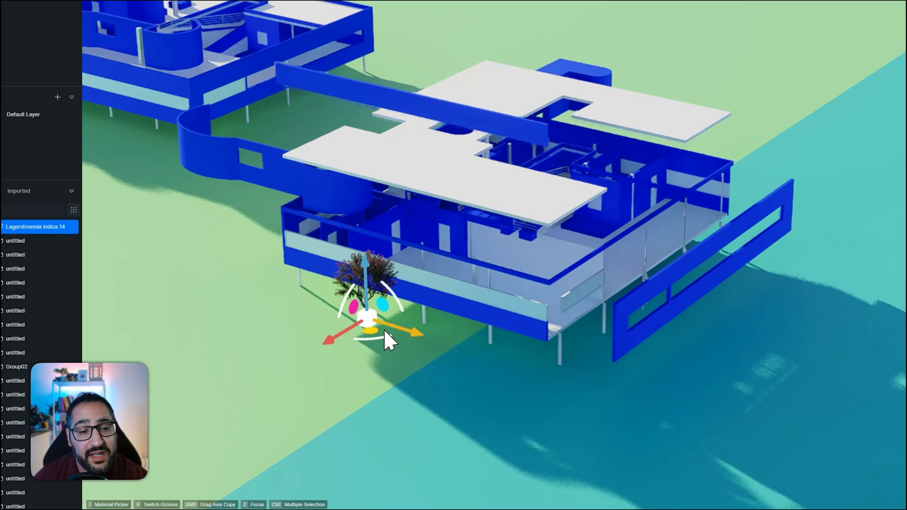
scroll(307, 438, "up", 6)
scroll(324, 352, "down", 5)
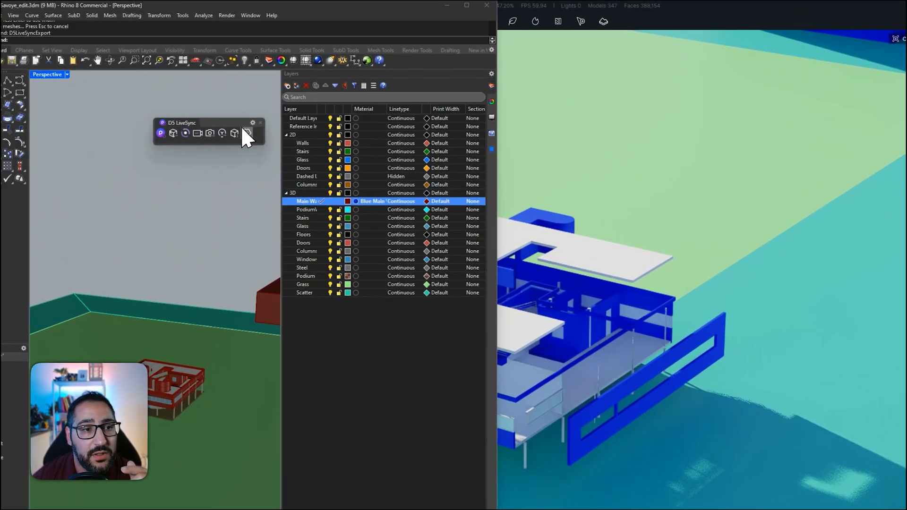
Step: Open the D5 LiveSync export settings in Rhino to view the export and group options, and close them without exporting
left_click(140, 97)
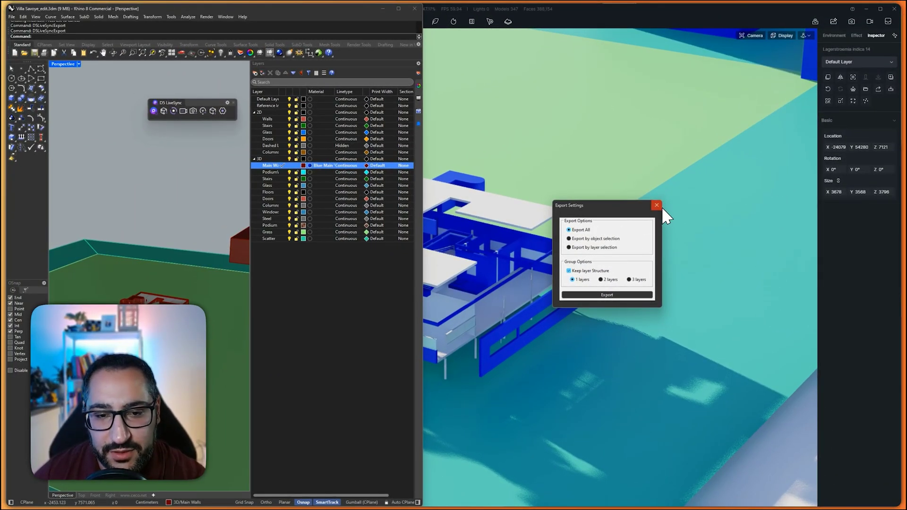
left_click(658, 206)
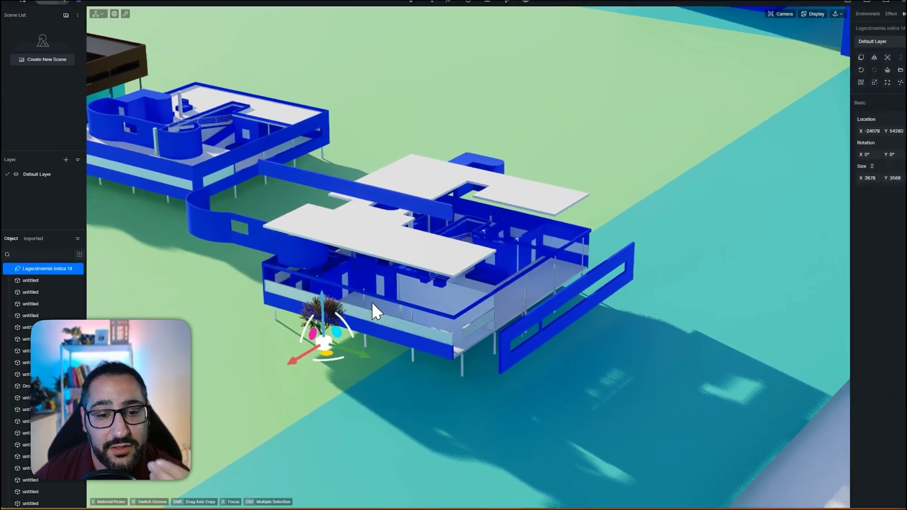
Step: Select several remaining ground-floor columns around the ungrouped villa's front and replace them together with the Prunus mume 02 model
scroll(252, 317, "up", 5)
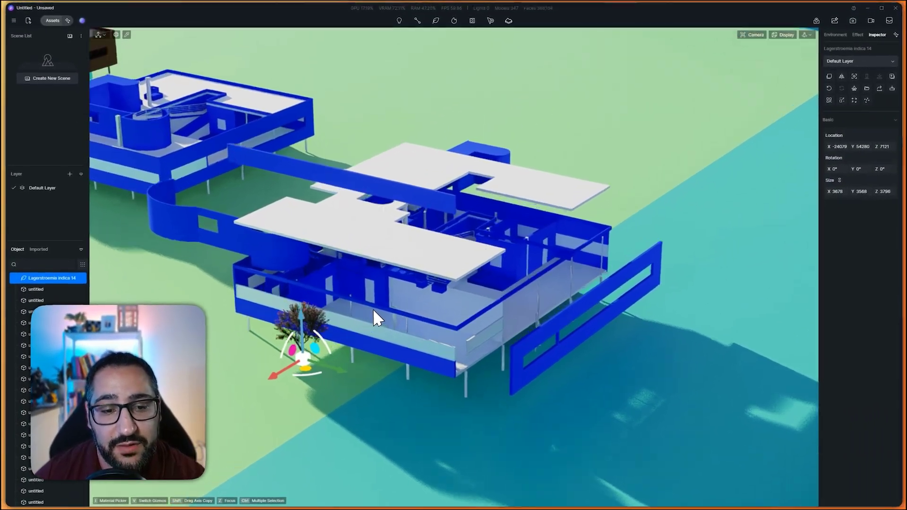
scroll(292, 361, "up", 3)
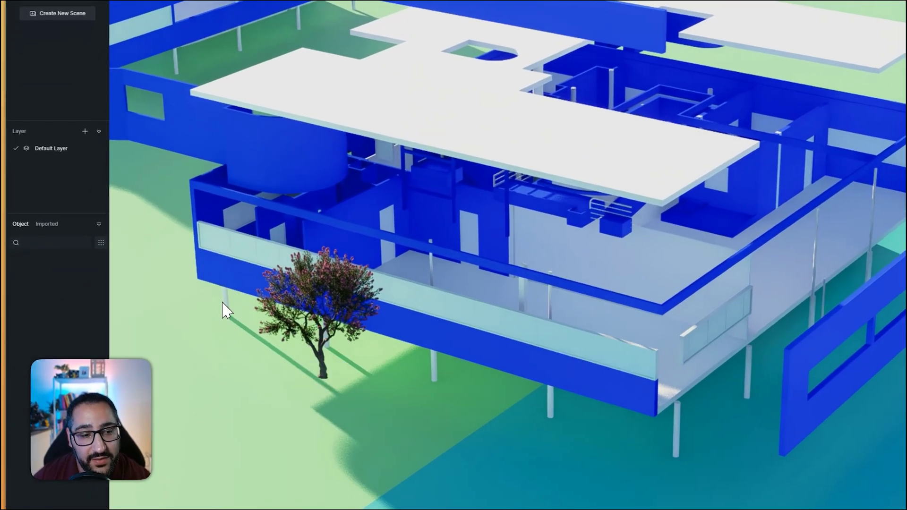
left_click(223, 304)
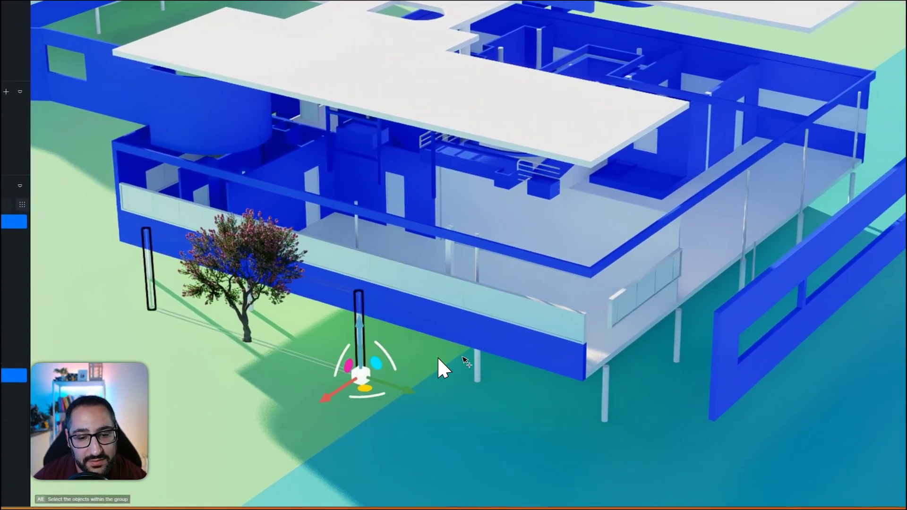
middle_click_drag(438, 360, 547, 399)
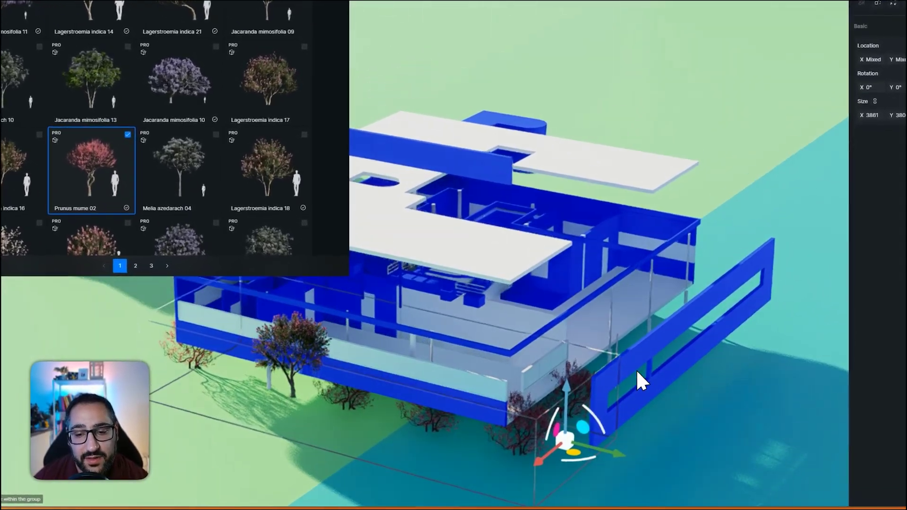
middle_click_drag(635, 406, 634, 316)
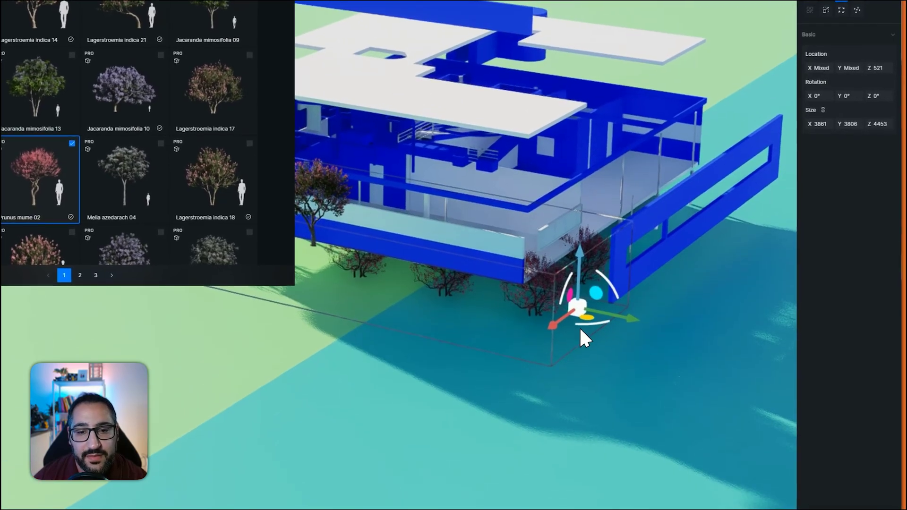
mouse_move(580, 299)
middle_mouse_down()
mouse_move(636, 214)
mouse_move(588, 302)
middle_mouse_up()
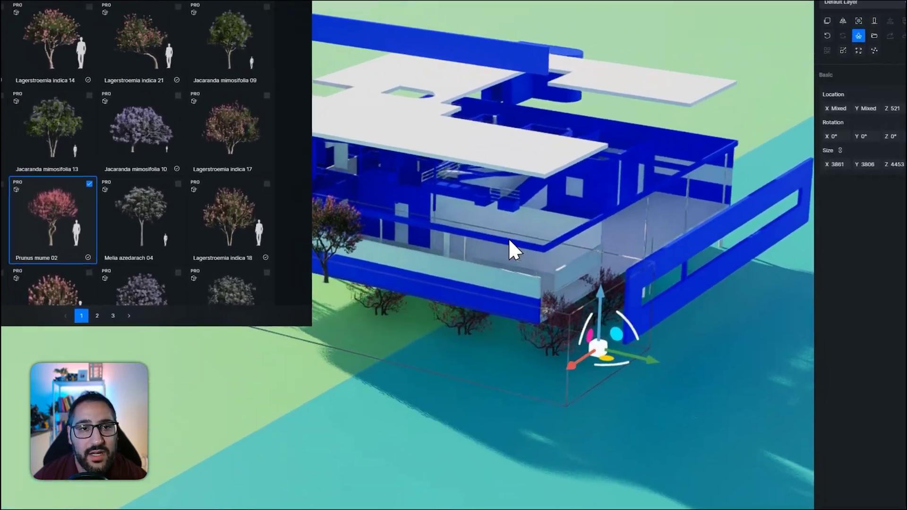
left_click(397, 3)
scroll(435, 177, "down", 10)
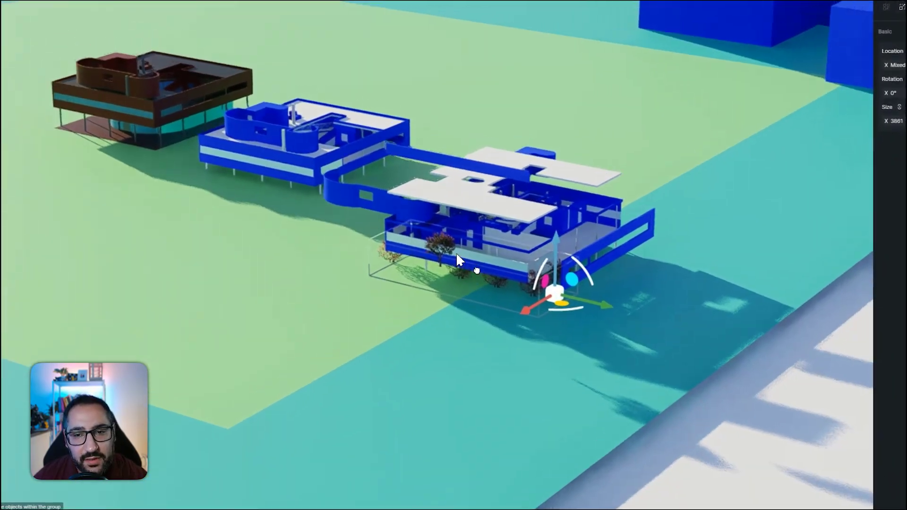
Step: Select the directly imported and live-synced villas in turn, switch to Rhino, and orbit its view to check the synced camera
middle_click_drag(455, 252, 325, 135)
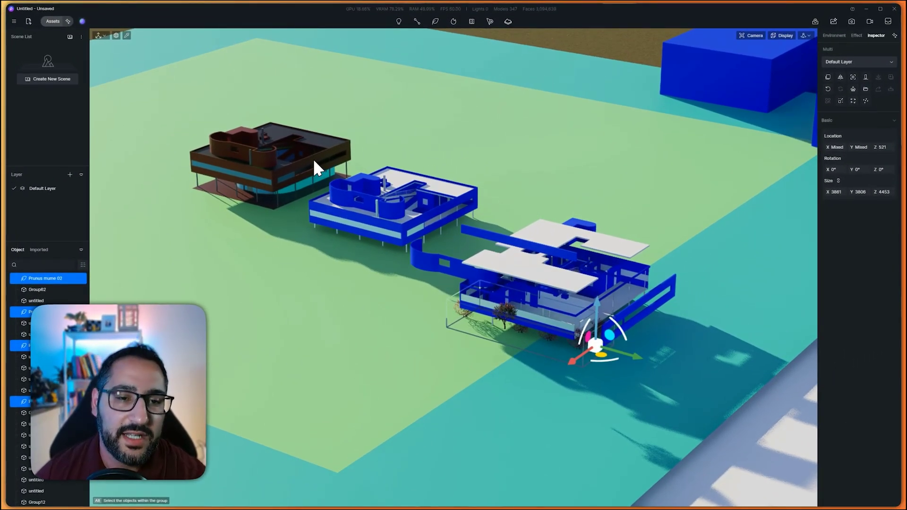
left_click(359, 192)
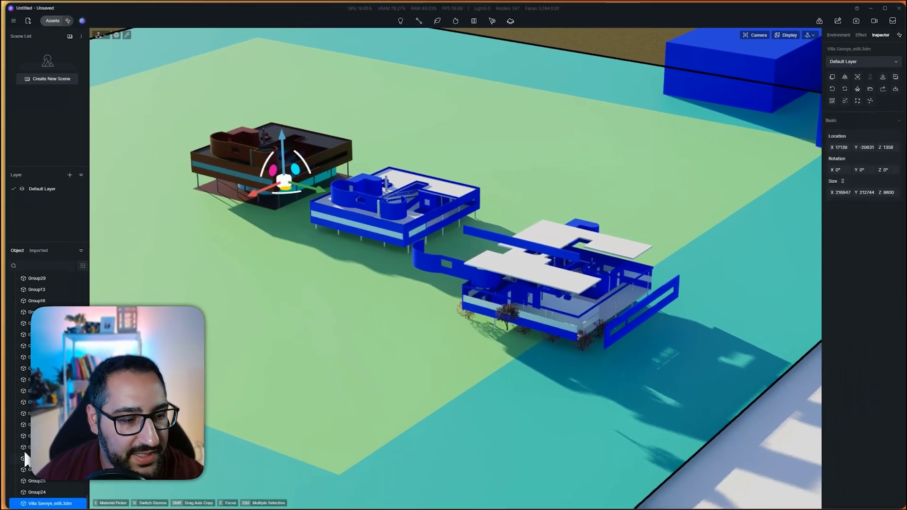
mouse_move(85, 504)
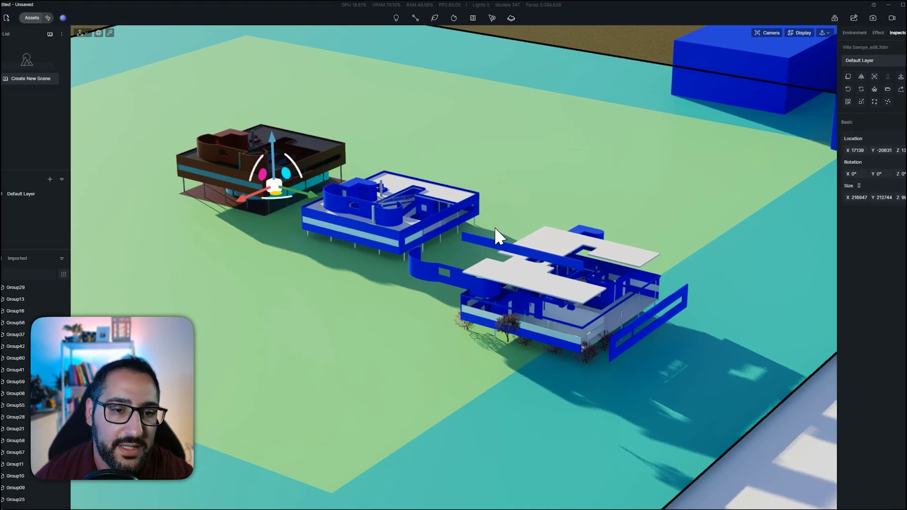
left_click(402, 198)
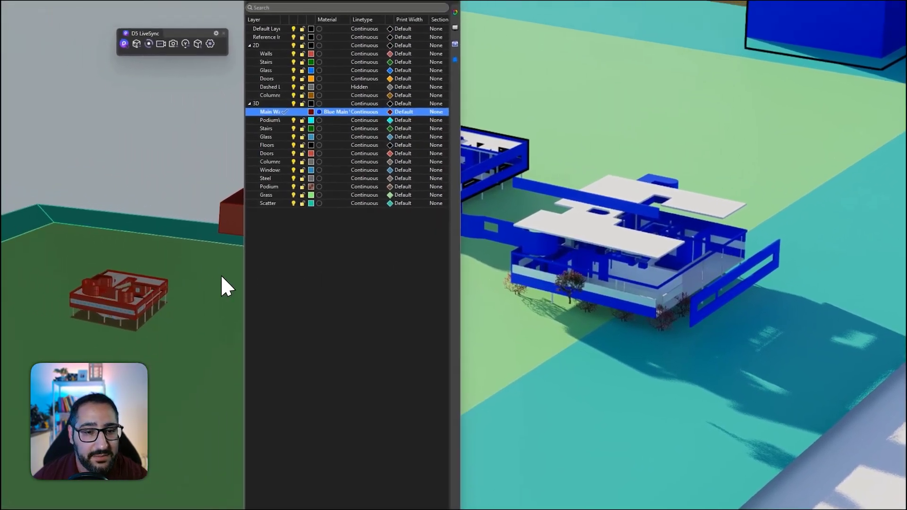
mouse_move(221, 276)
right_mouse_down()
mouse_move(144, 279)
mouse_move(158, 306)
mouse_move(210, 275)
right_mouse_up()
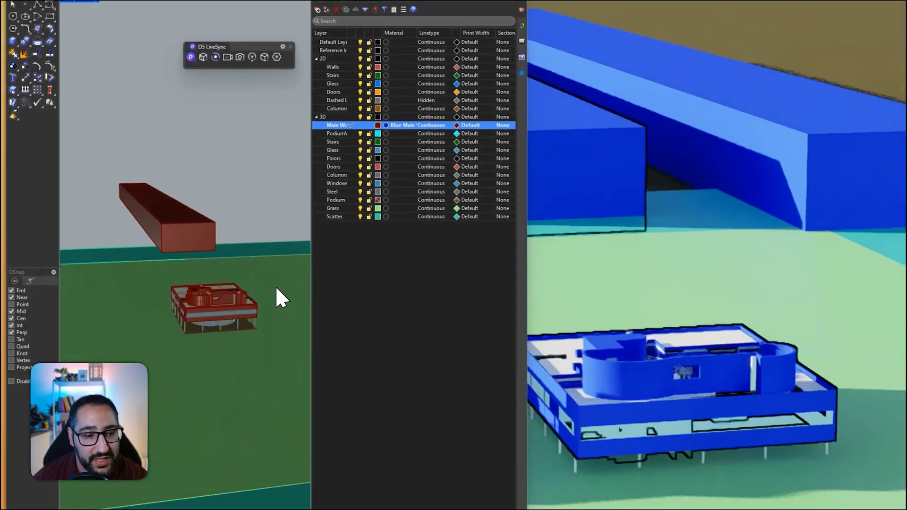
right_click_drag(276, 287, 230, 302)
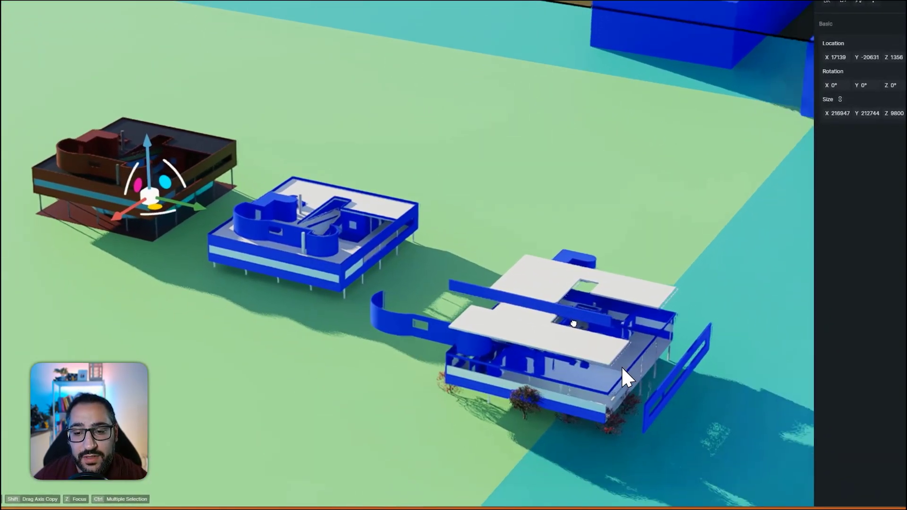
Step: Replace the directly imported Villa Savoye_edit.3dm model with the local file Villa Savoye_edit.d5a
middle_click_drag(622, 365, 522, 278)
scroll(439, 245, "up", 5)
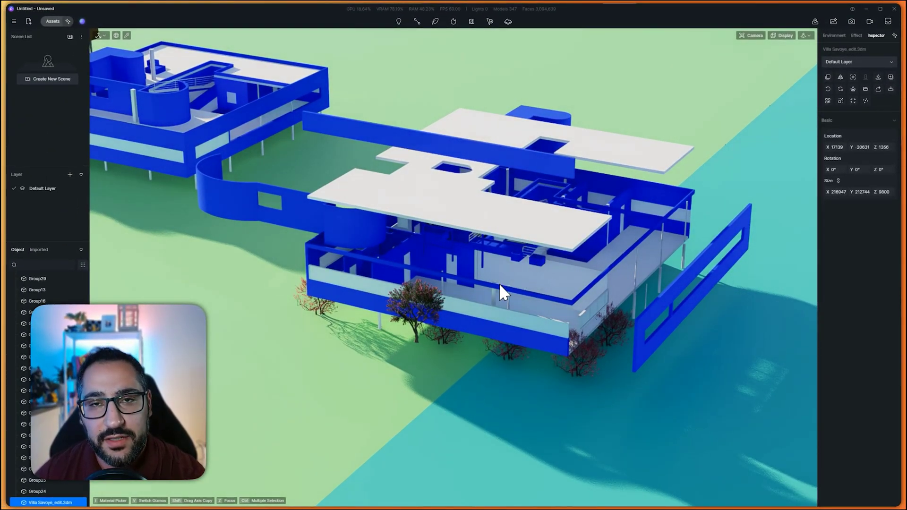
scroll(497, 279, "down", 10)
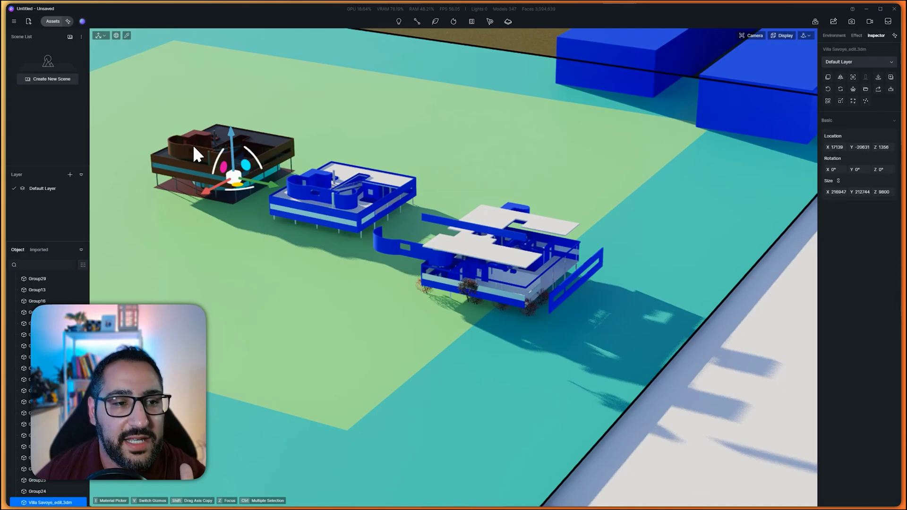
scroll(198, 144, "up", 5)
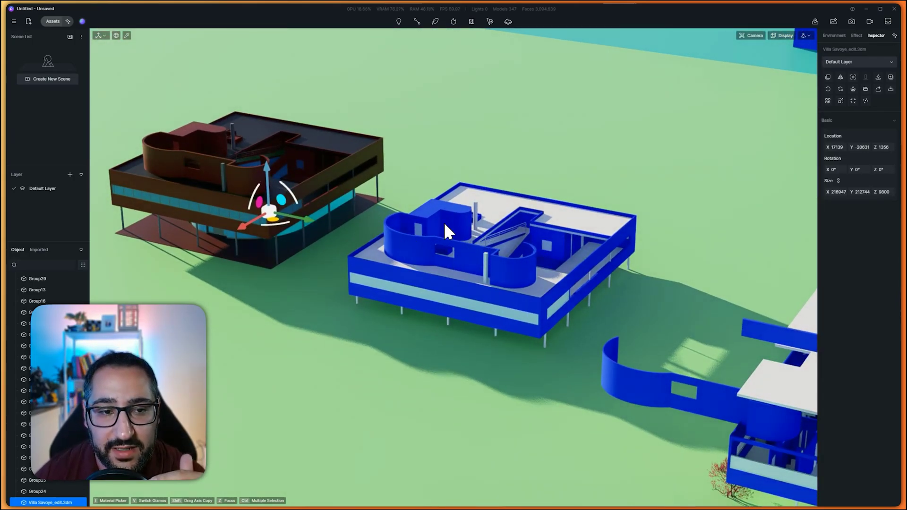
right_click(58, 494)
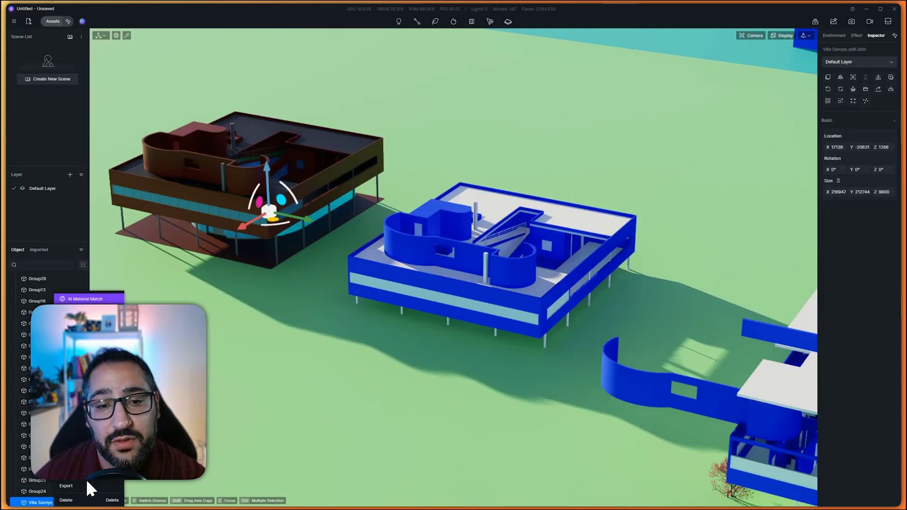
left_click(32, 296)
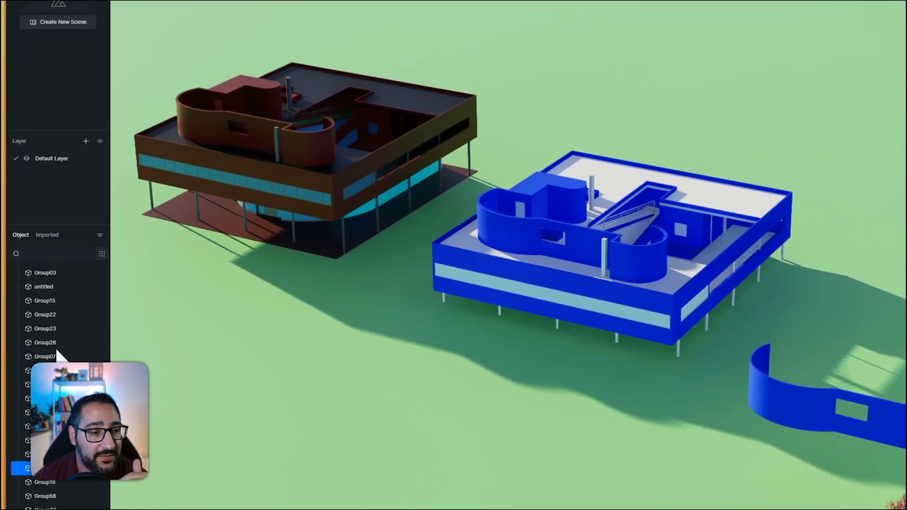
scroll(57, 355, "down", 15)
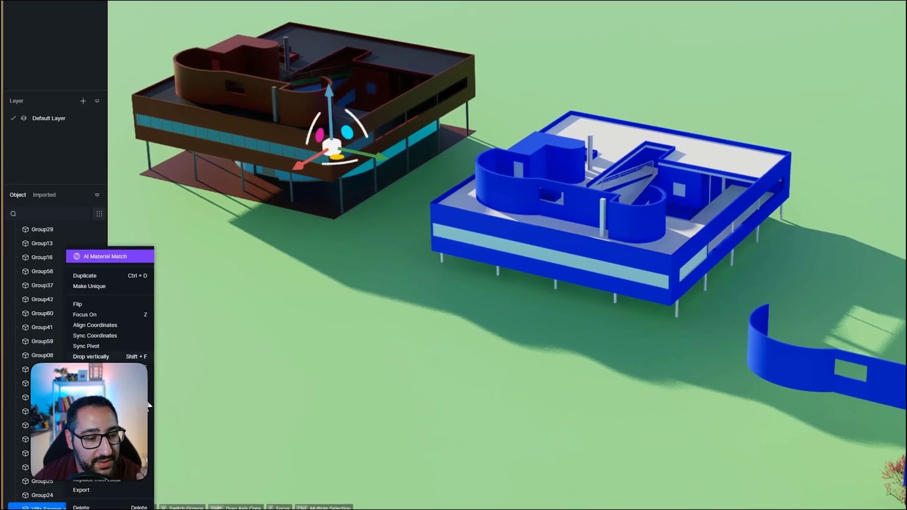
left_click(96, 479)
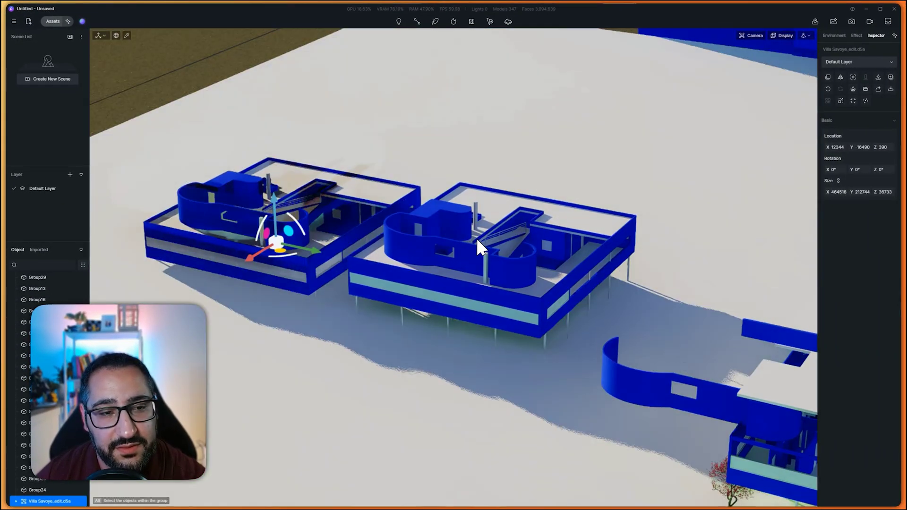
Step: Move the Villa Savoye_edit.d5a model slightly farther away from the live-synced villa along the Y axis
scroll(350, 218, "down", 10)
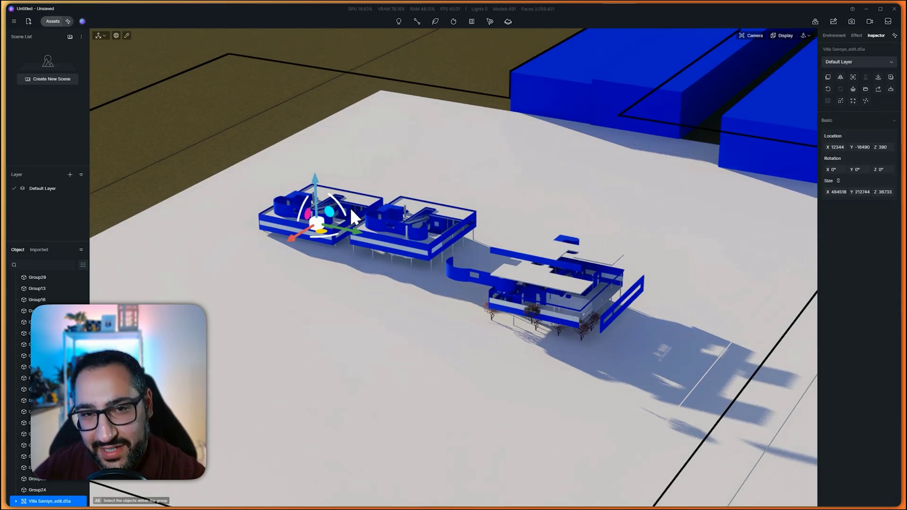
scroll(350, 210, "up", 10)
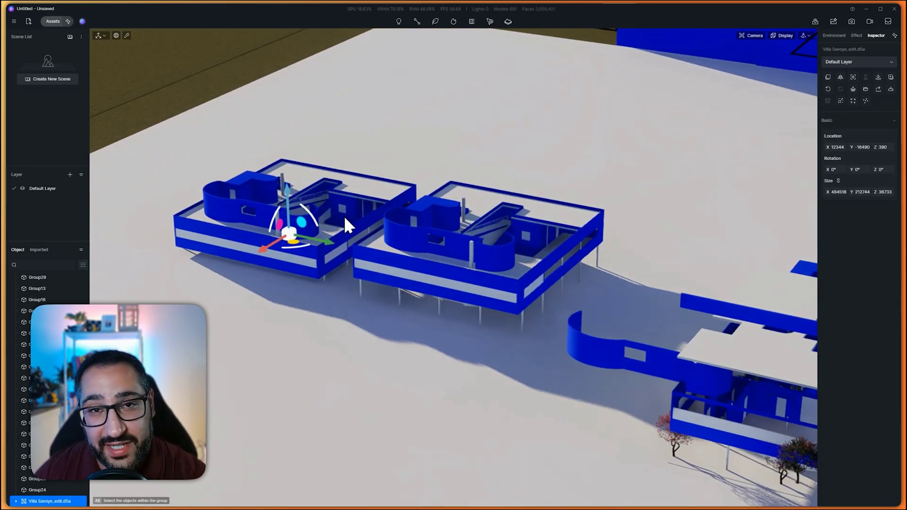
scroll(348, 214, "up", 1)
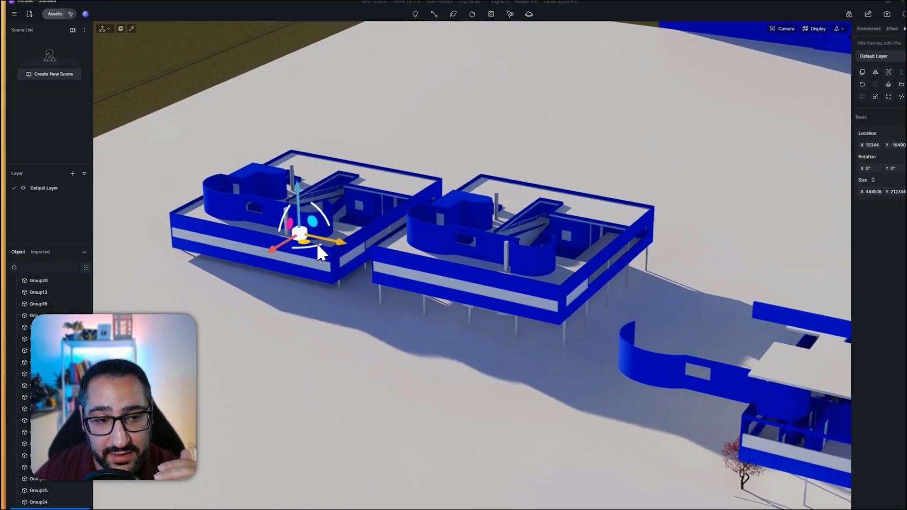
left_click_drag(299, 239, 276, 224)
scroll(370, 242, "down", 10)
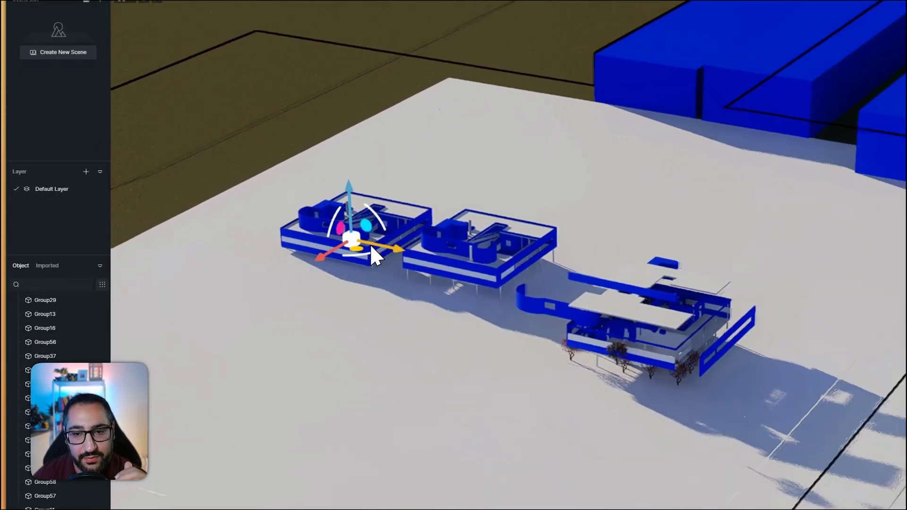